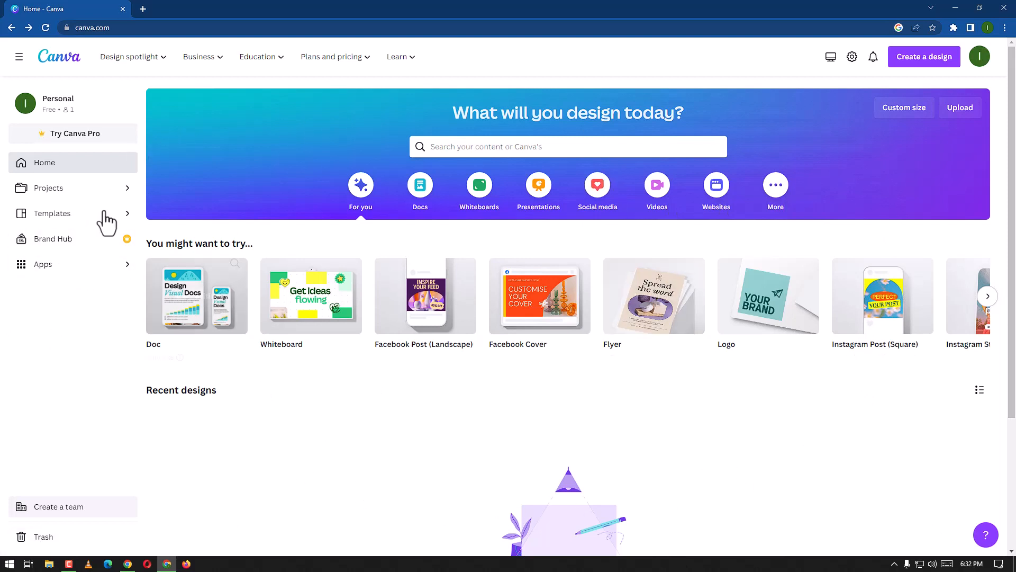
Step: Browse the social media design categories for Instagram, Facebook and LinkedIn
click(600, 190)
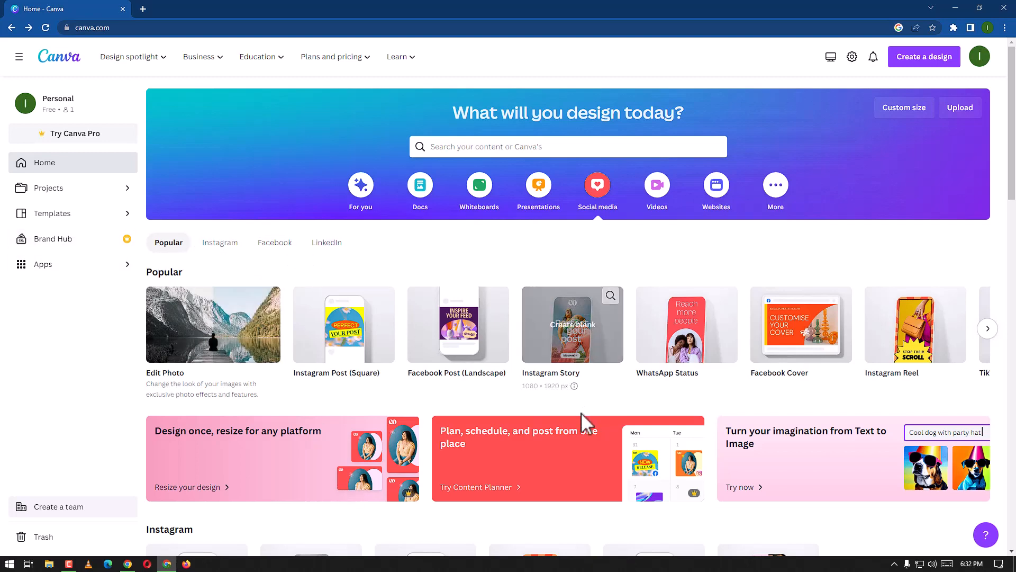
scroll(582, 412, down, 15)
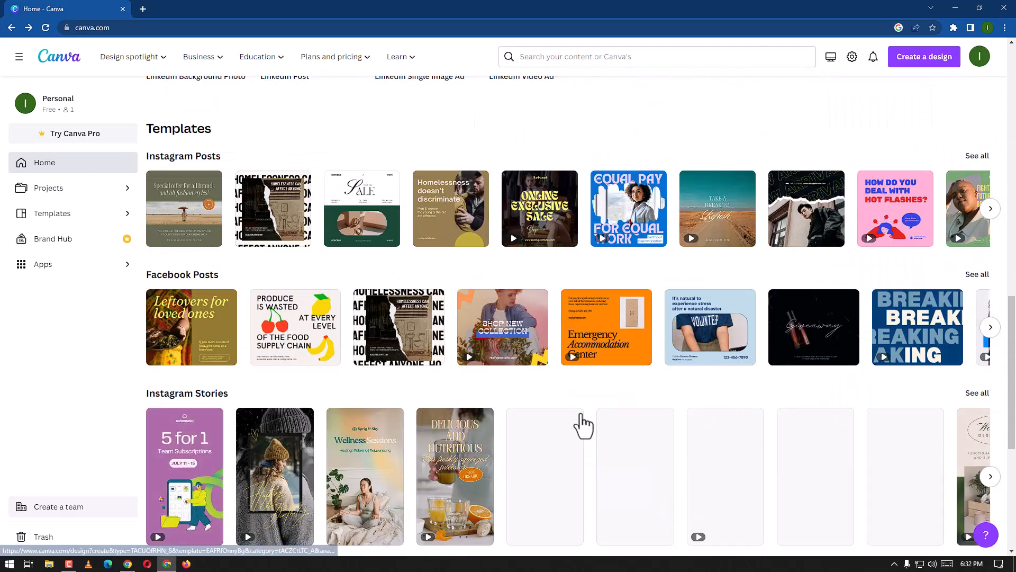
scroll(582, 415, up, 1)
scroll(583, 418, up, 15)
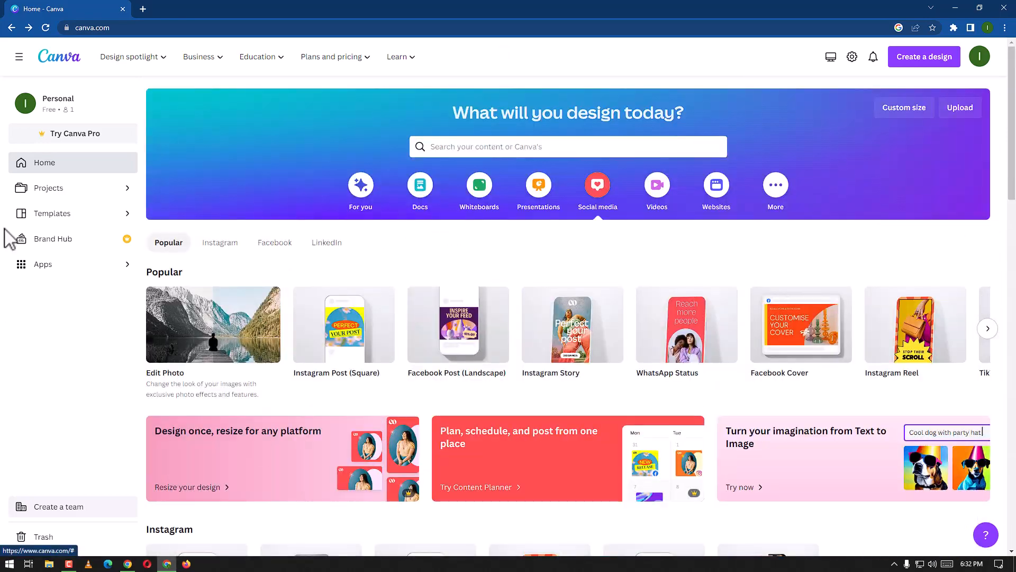
click(222, 244)
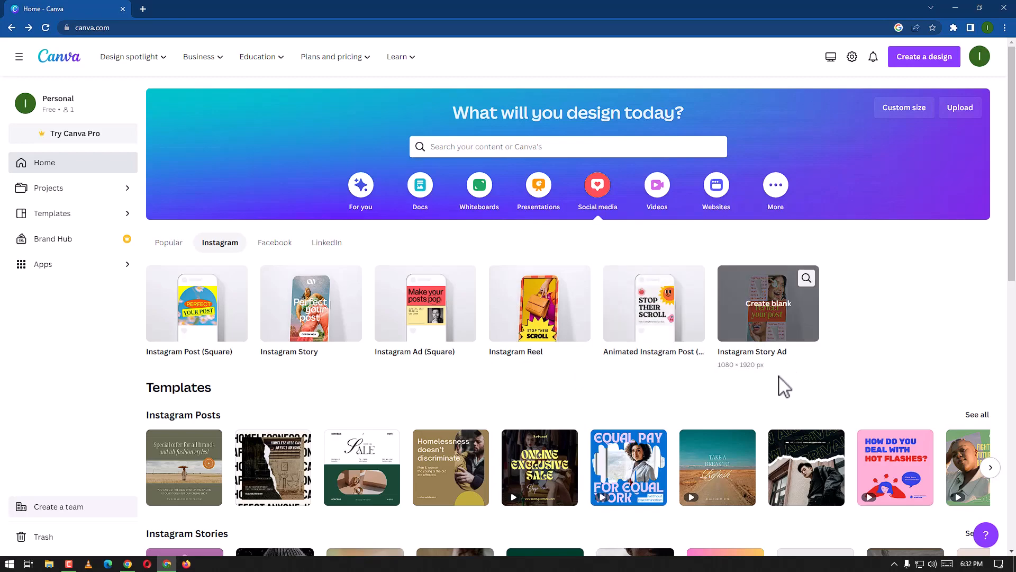
scroll(642, 402, down, 10)
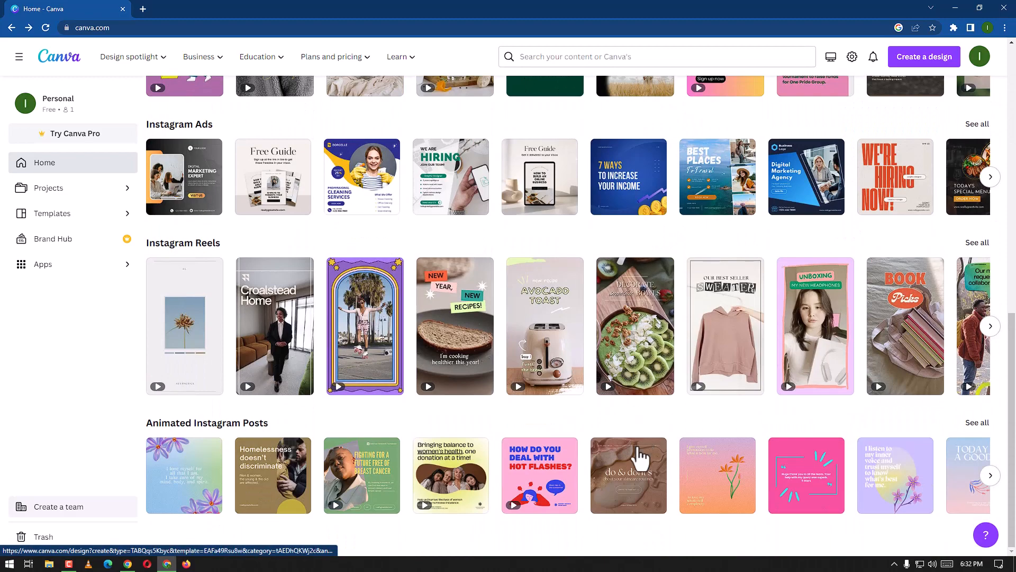
scroll(640, 456, up, 10)
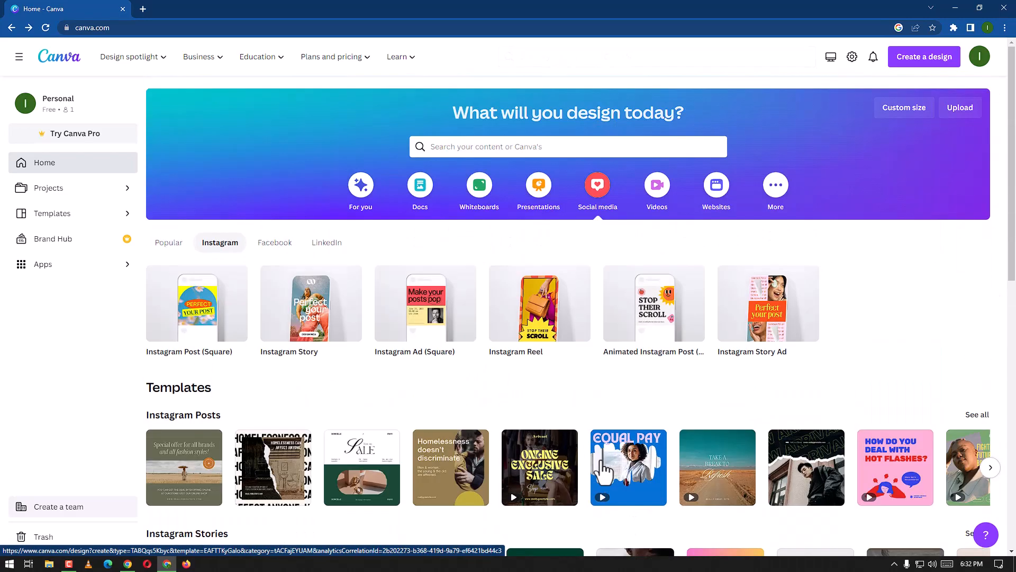
click(283, 245)
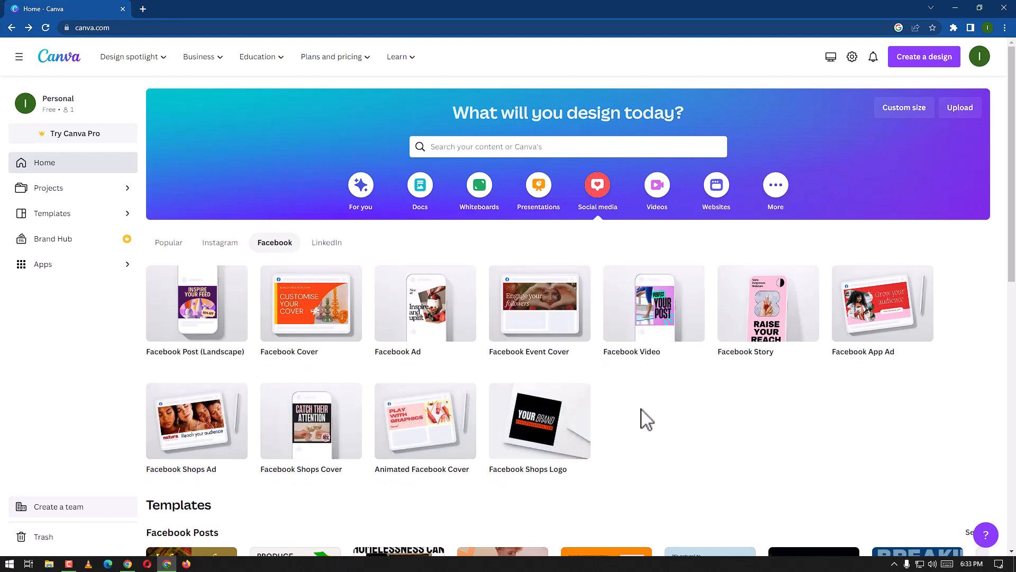
click(329, 245)
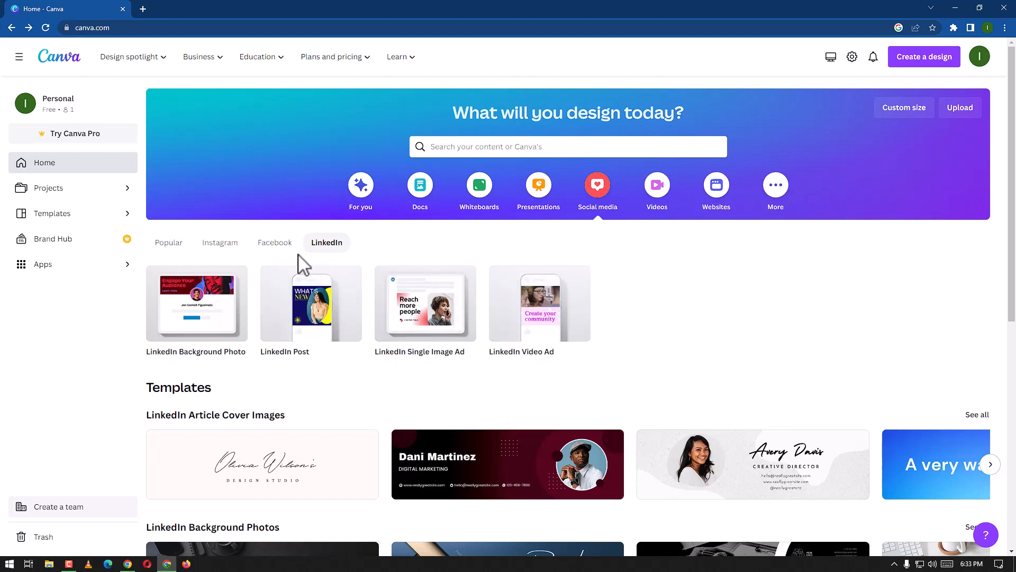
click(276, 246)
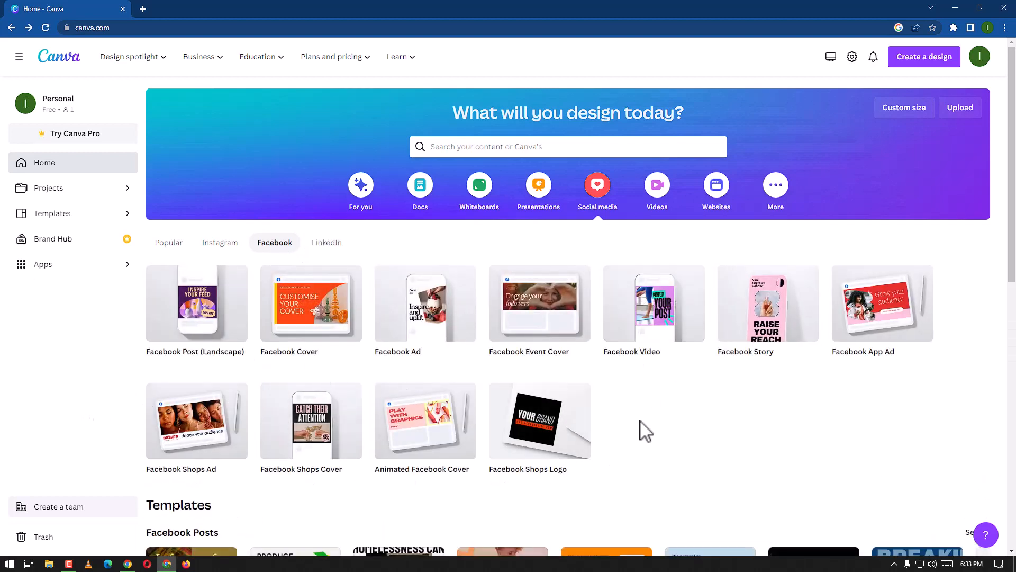
Step: Open the 'It's a long road to recovery' Facebook Posts template in the editor
scroll(645, 431, down, 4)
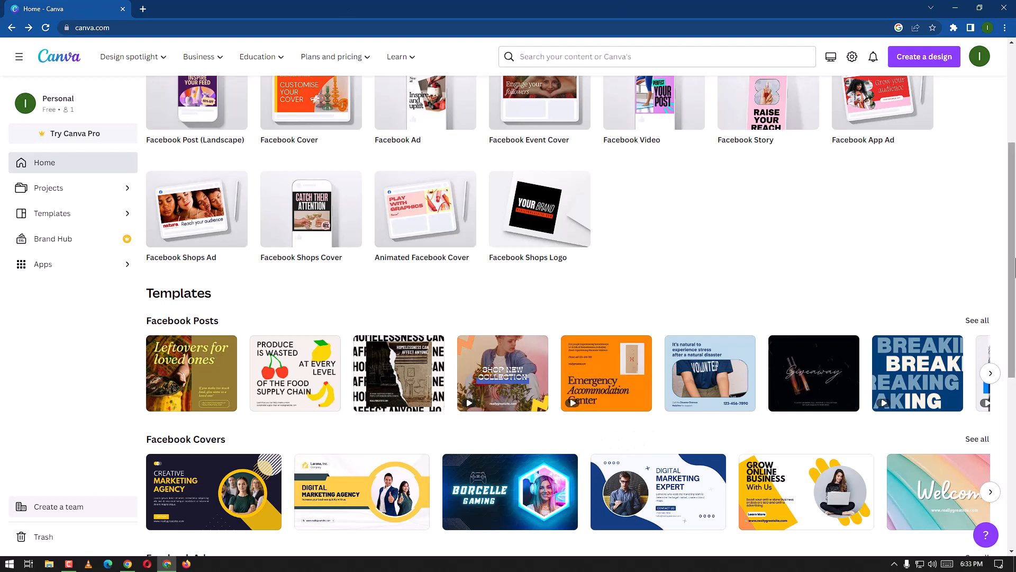
click(990, 375)
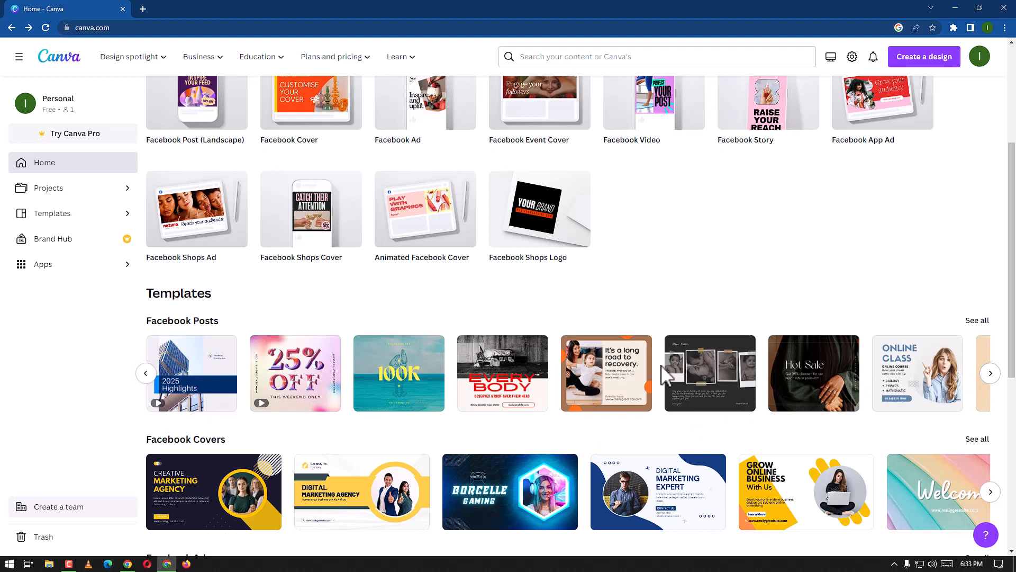
click(608, 381)
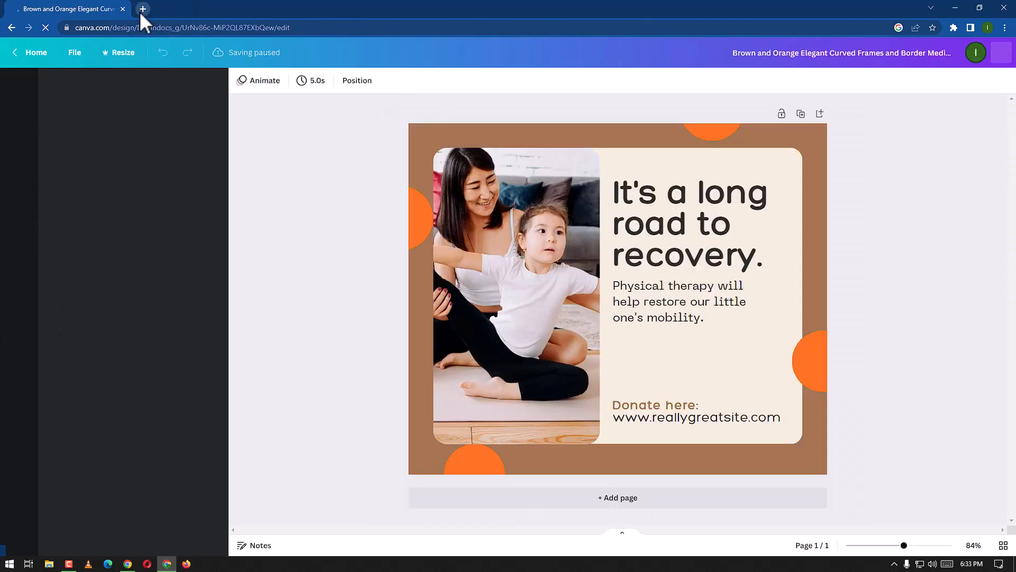
Step: Open the Jobs website bookmark in a new tab and go to its Jobs listing page
click(142, 10)
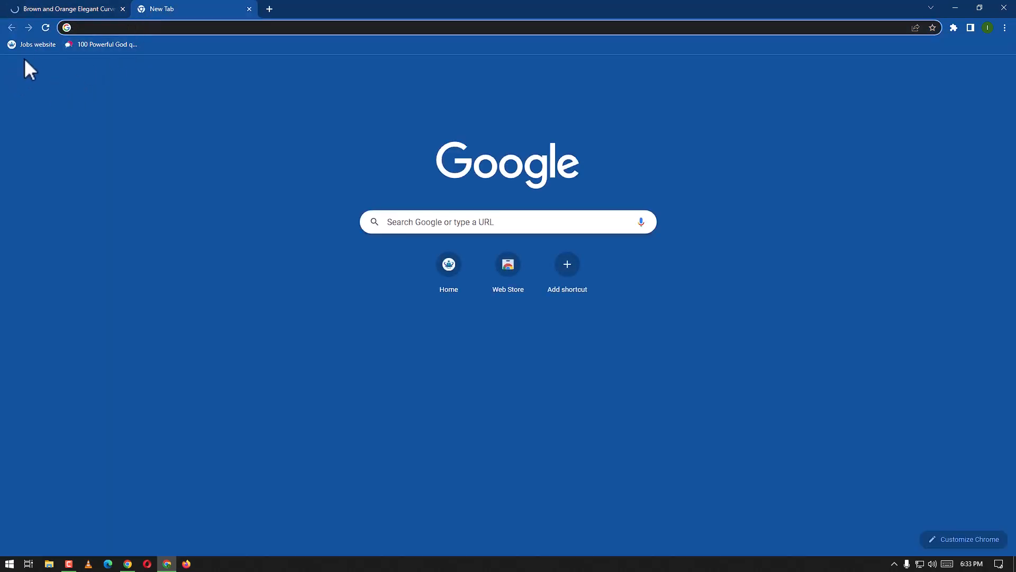
click(30, 43)
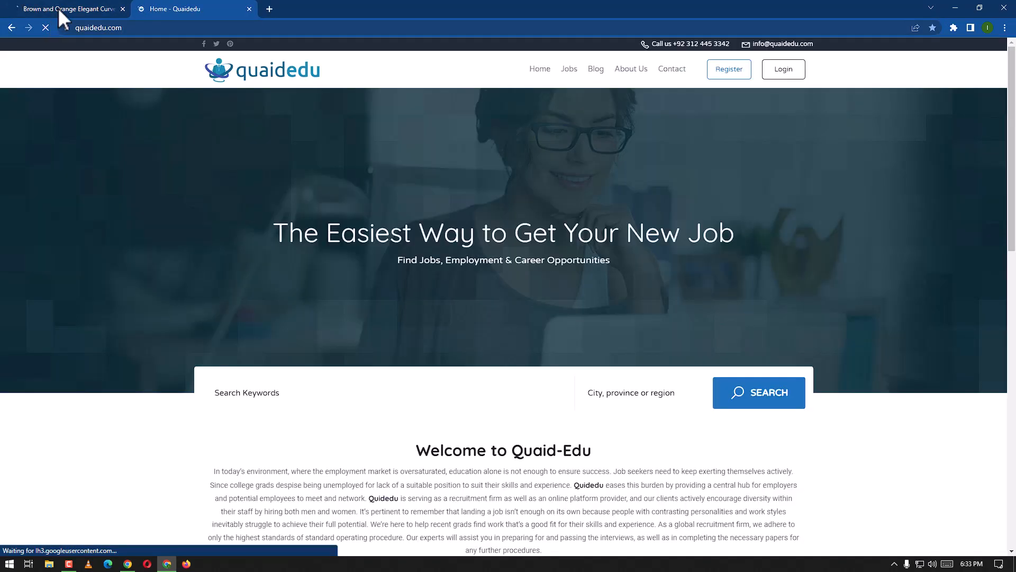
click(59, 7)
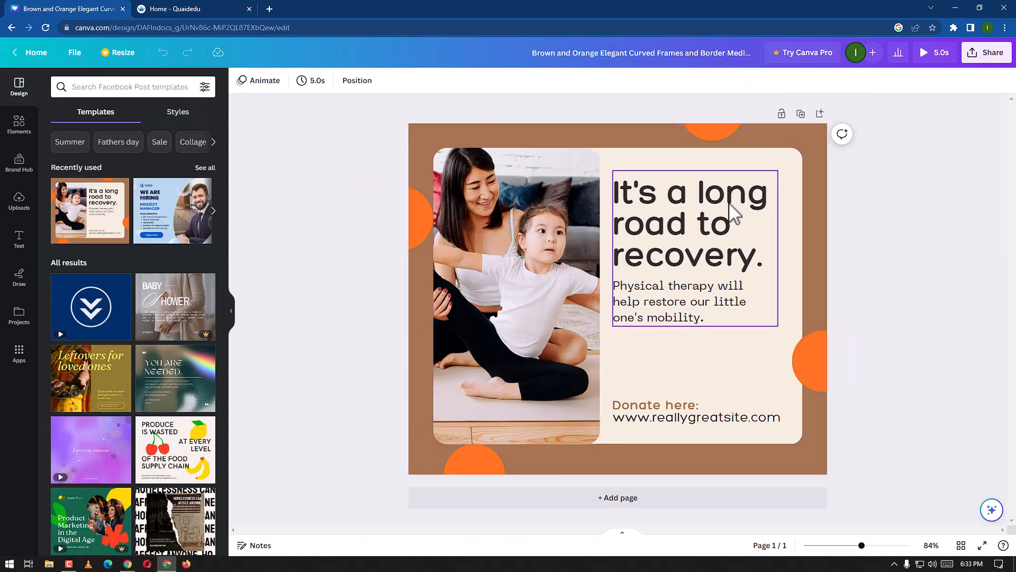
click(165, 9)
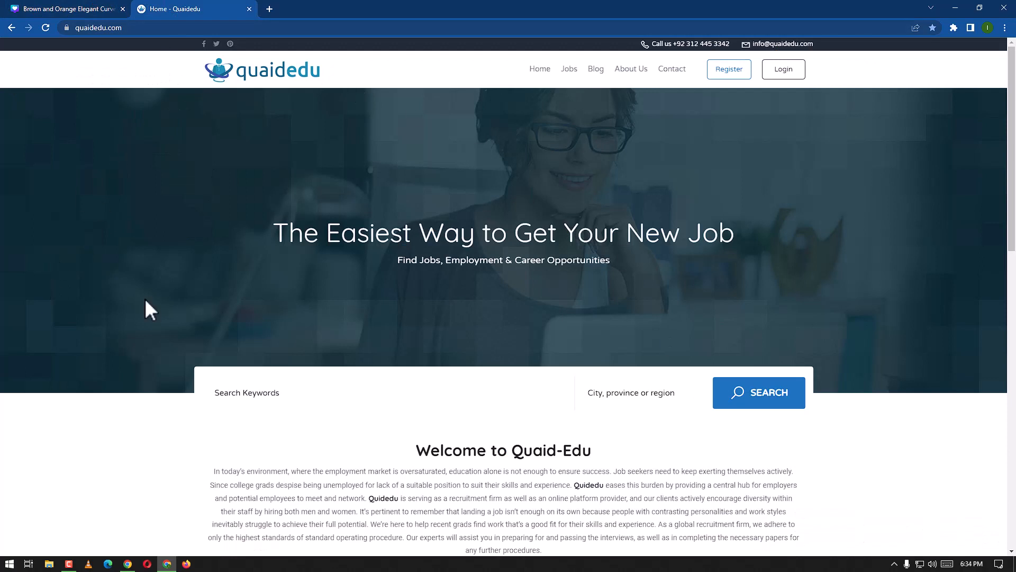
click(570, 74)
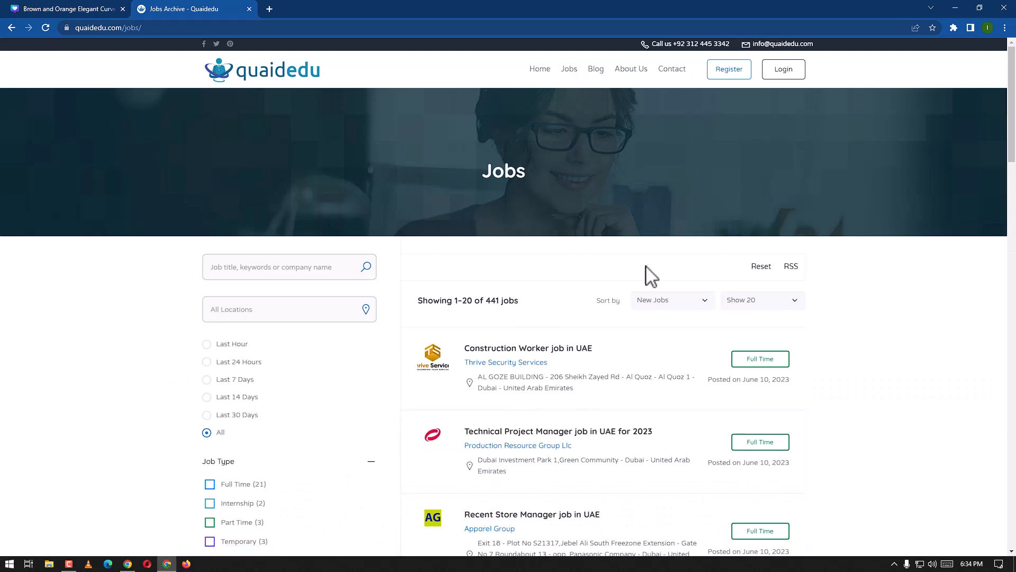
Step: Open the 'Construction Worker job in UAE' listing in a new tab
scroll(635, 370, down, 9)
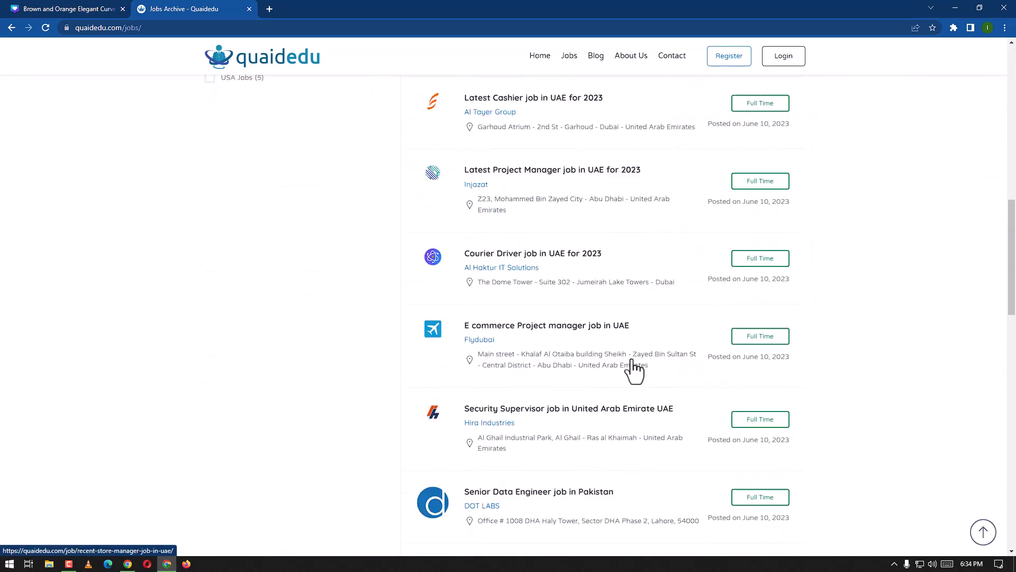
scroll(634, 371, up, 10)
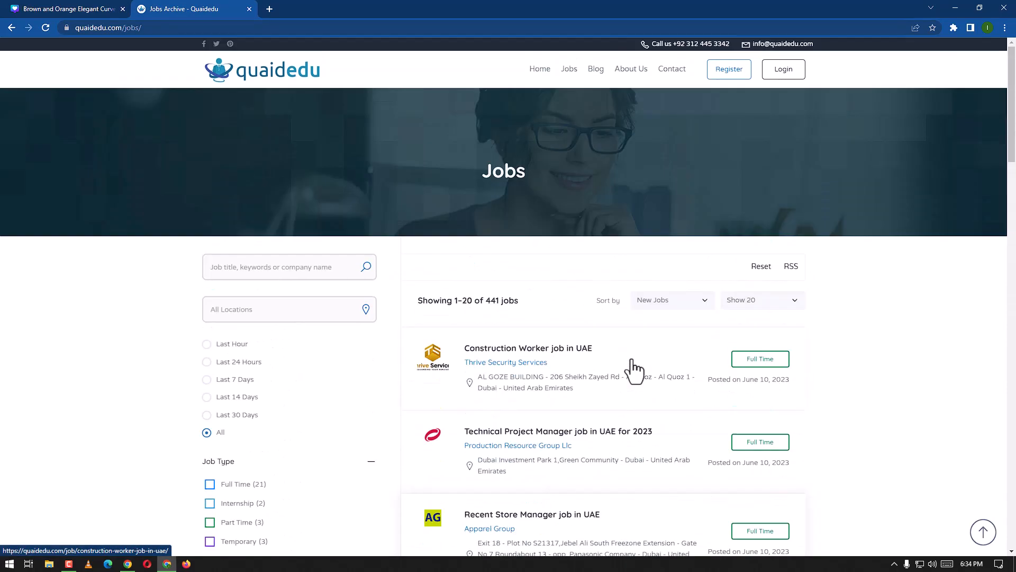
right_click(518, 347)
click(561, 354)
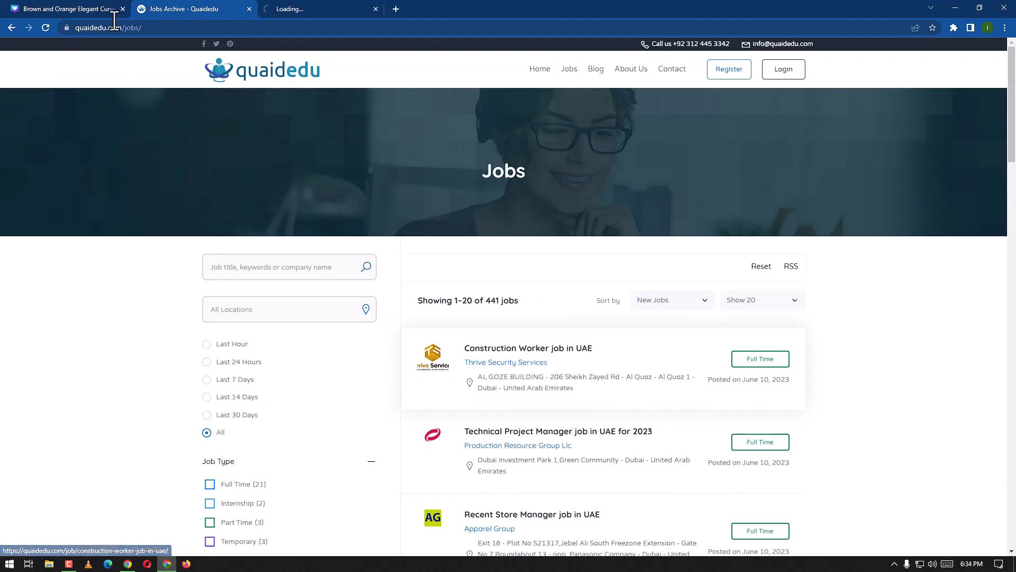
click(286, 5)
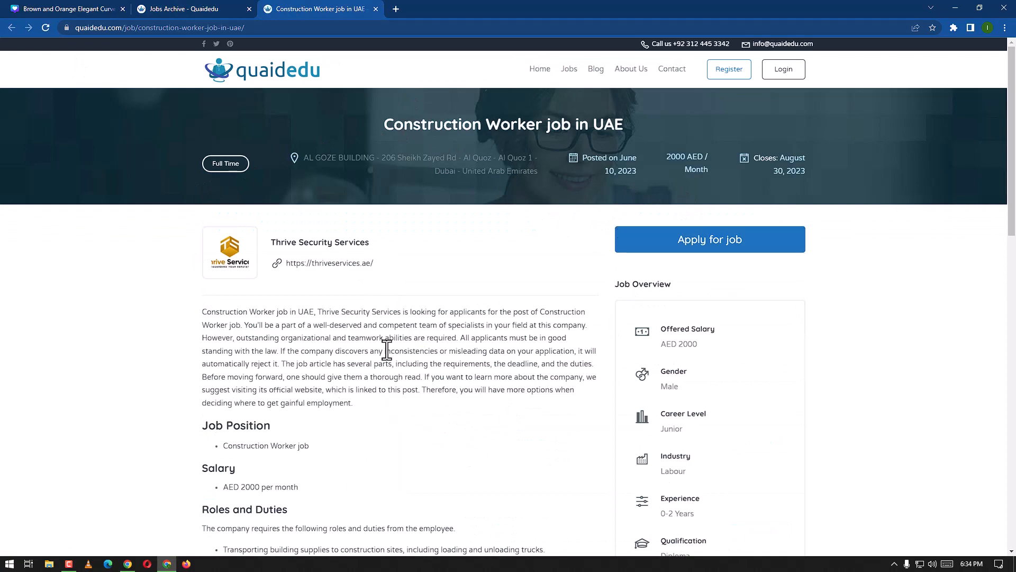
Step: Copy the job title 'Construction Worker job in UAE' and return to the design tab
scroll(387, 354, down, 6)
scroll(386, 453, up, 6)
drag(626, 130, 393, 118)
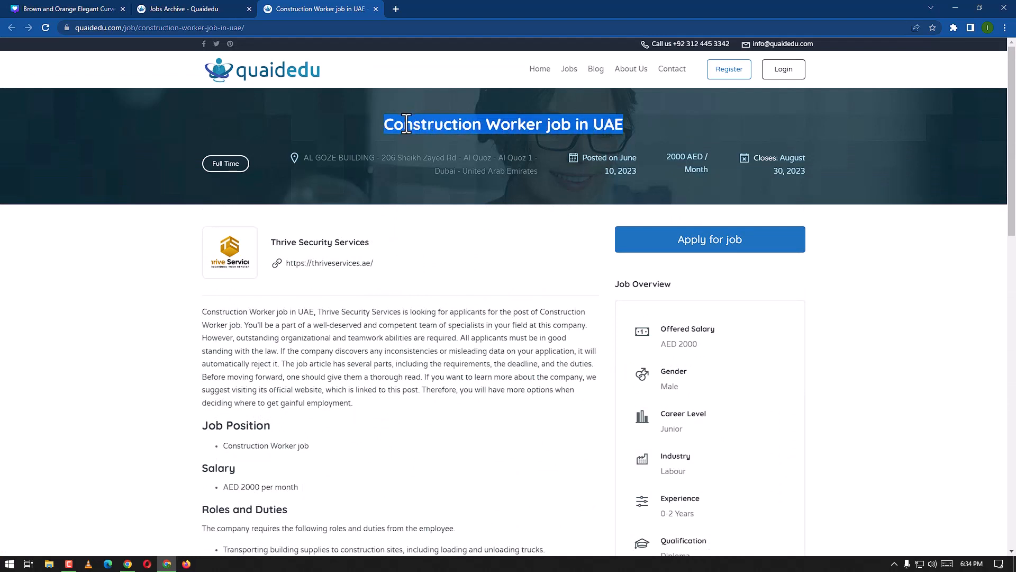
right_click(406, 125)
click(431, 129)
click(170, 14)
click(113, 10)
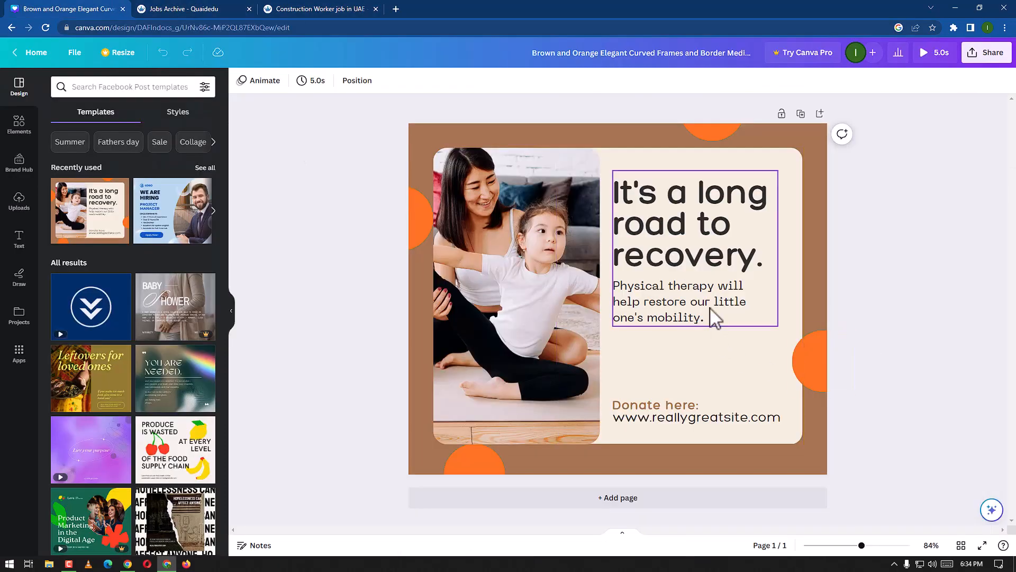
Step: Ungroup the template's text block and paste the copied job title over the headline
click(701, 287)
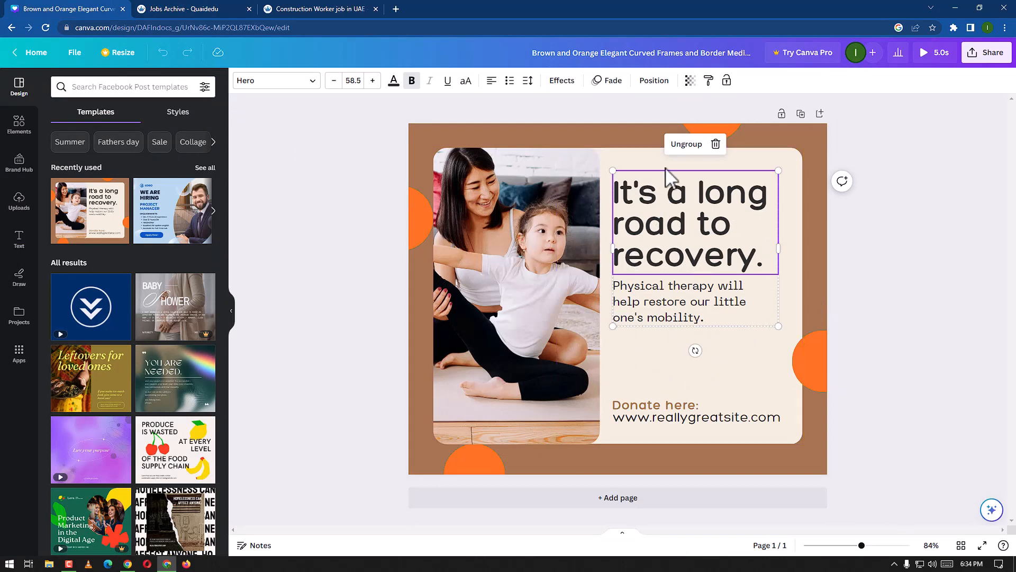
click(688, 148)
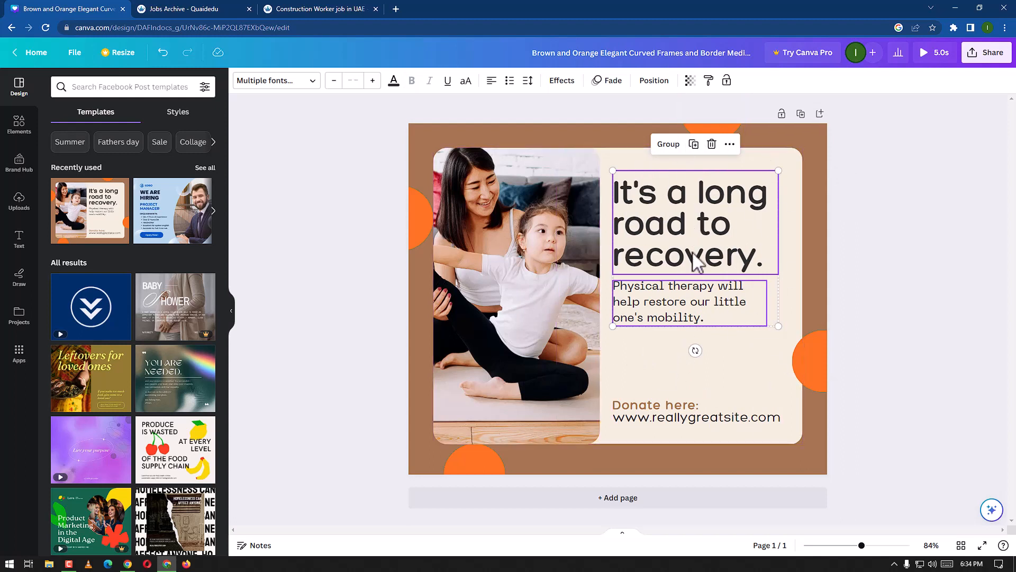
click(894, 238)
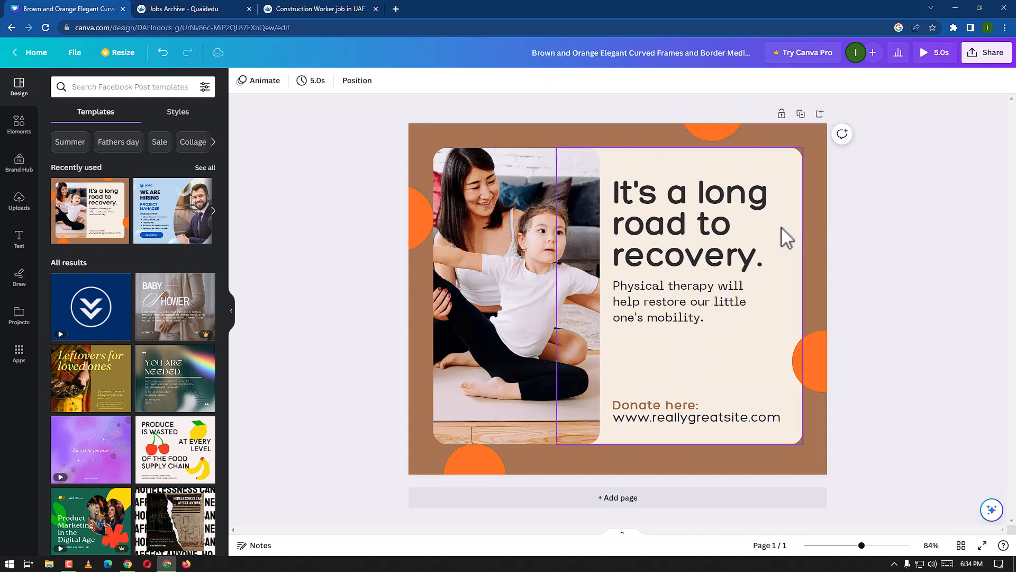
double_click(752, 233)
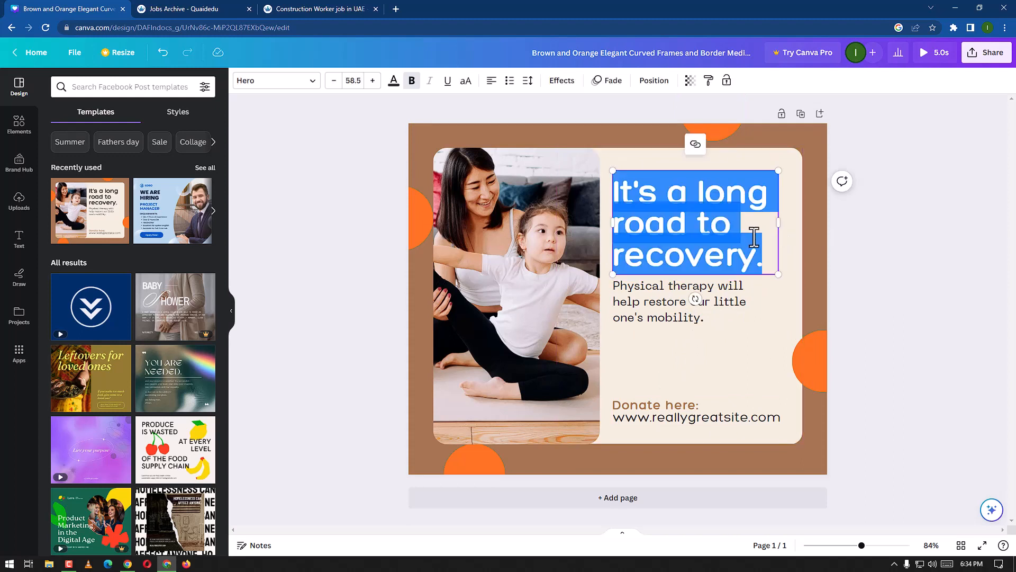
text(Construction Worker job in UAE)
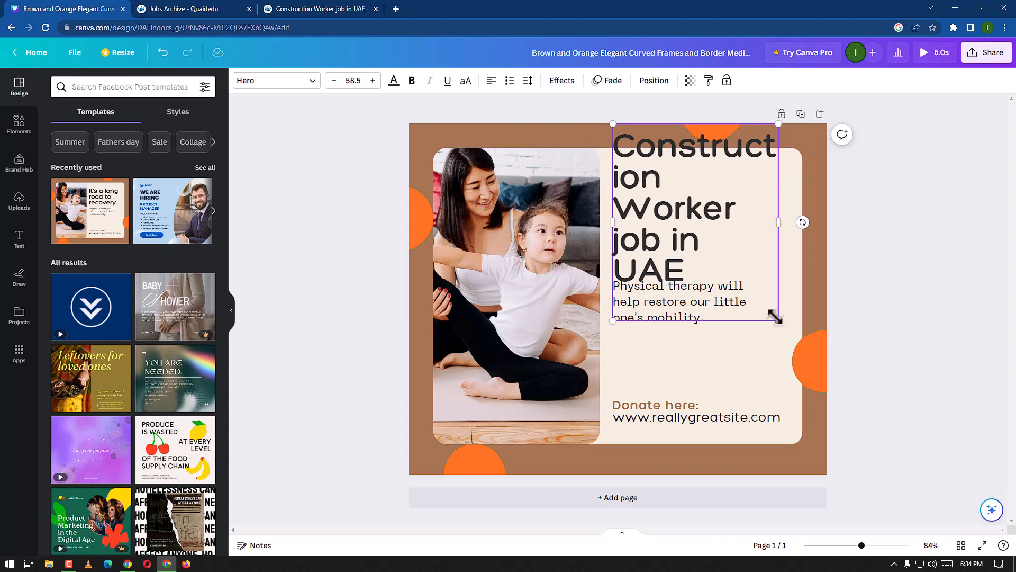
Step: Resize the title to font size 46.5, widen its box, and position it near the top of the card
drag(776, 317, 745, 280)
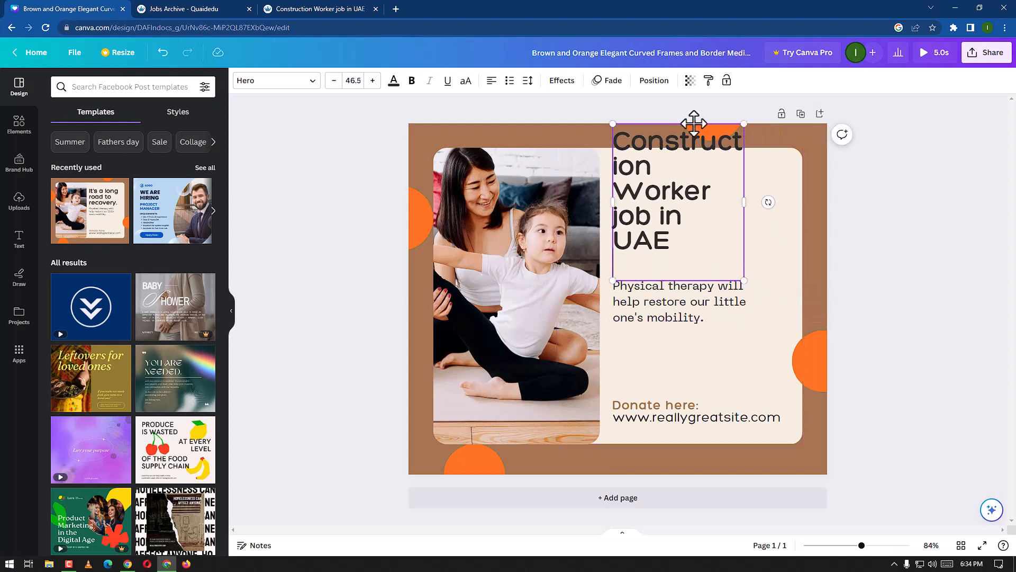
drag(694, 123, 694, 159)
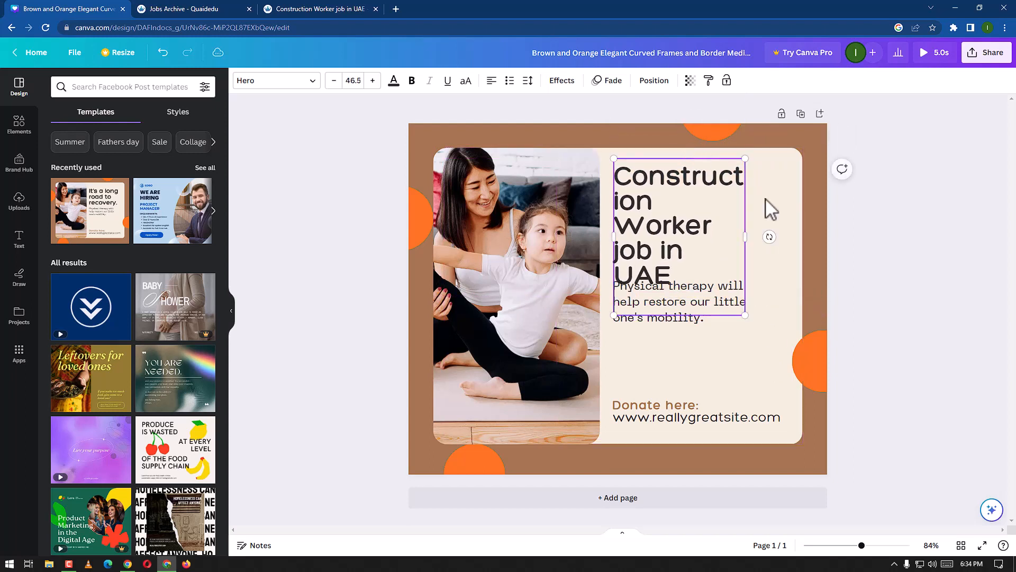
drag(749, 225, 782, 210)
drag(719, 203, 789, 236)
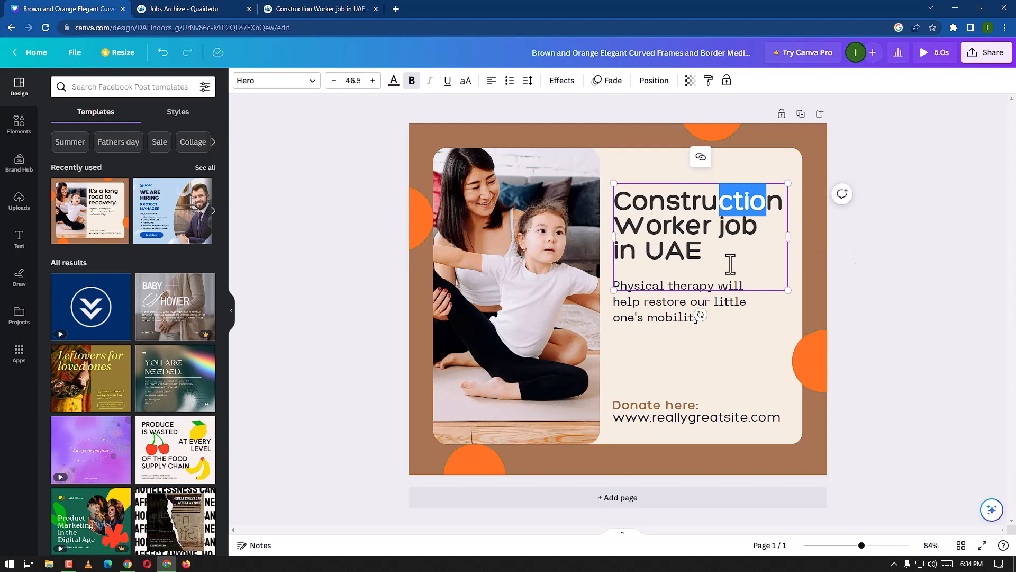
click(687, 192)
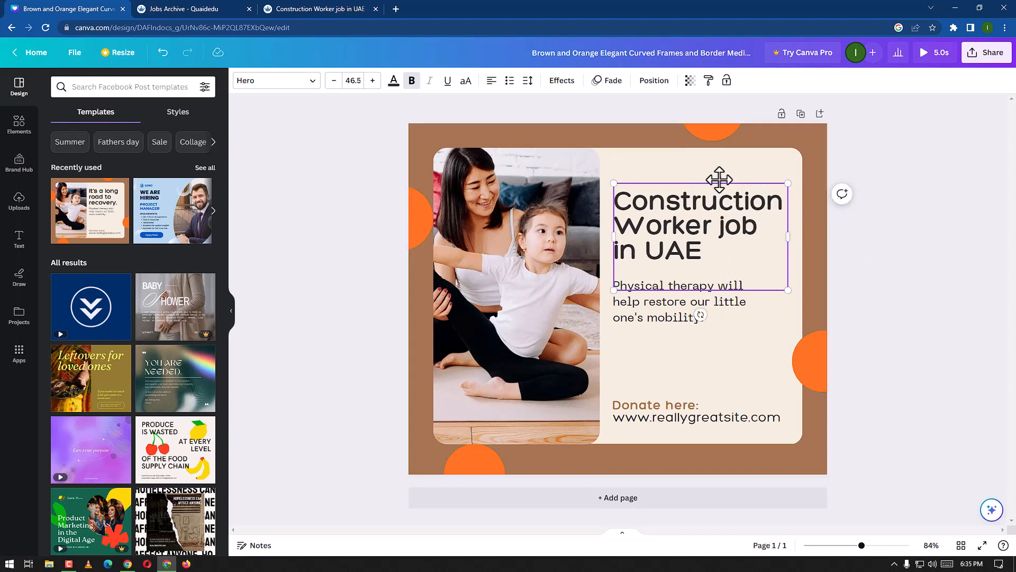
drag(717, 179, 712, 172)
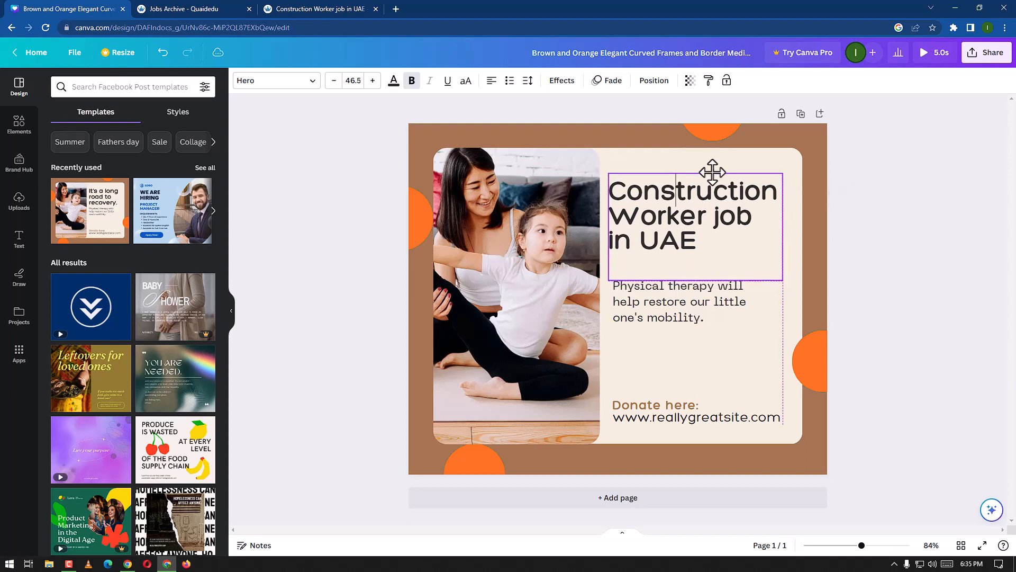
Step: Delete the 'Physical therapy will help restore our little one's mobility.' paragraph
click(636, 292)
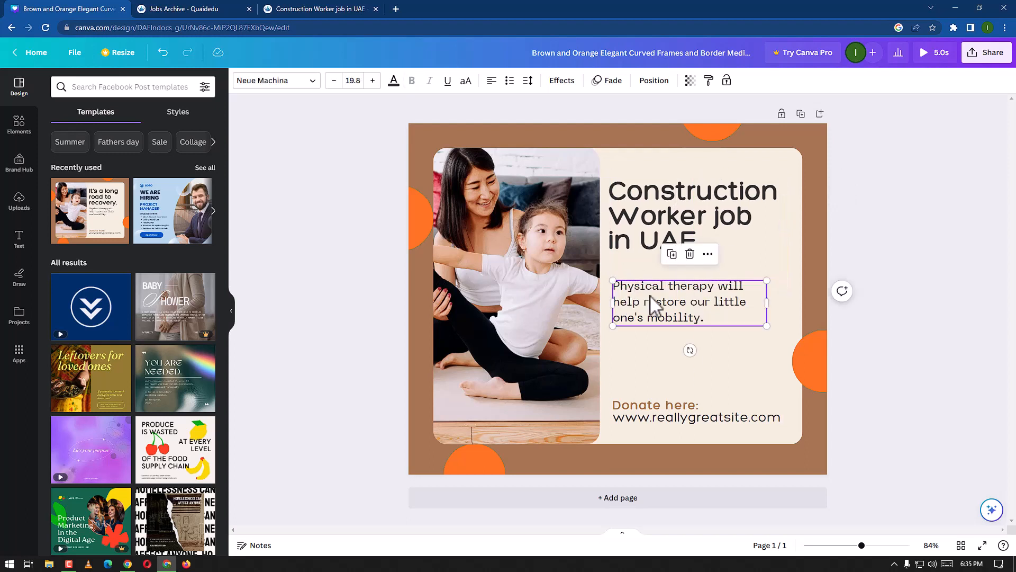
click(691, 255)
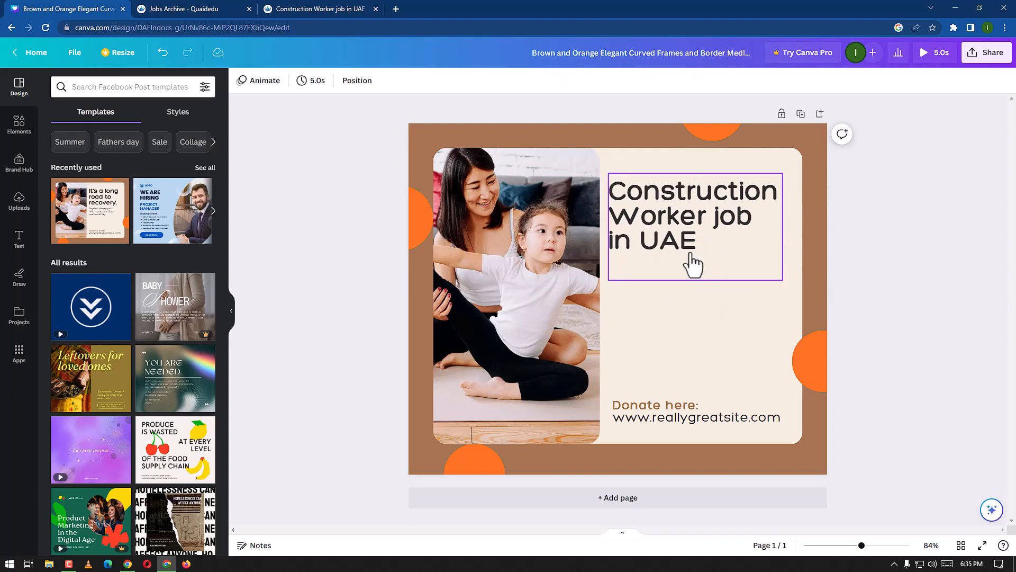
Step: Duplicate the 'Donate here' text block, place the copy above it, and nudge the original slightly upward
click(655, 412)
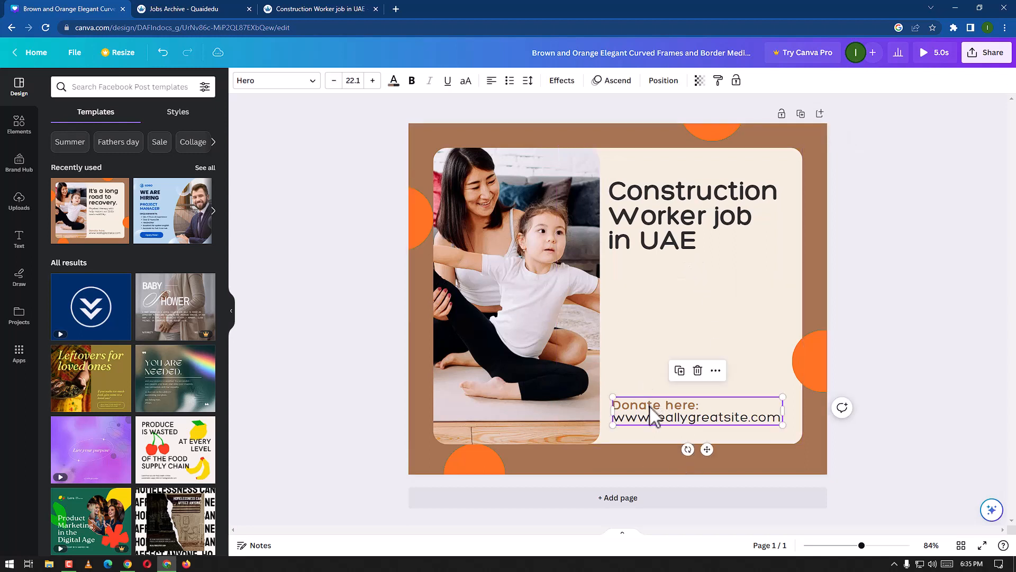
click(679, 370)
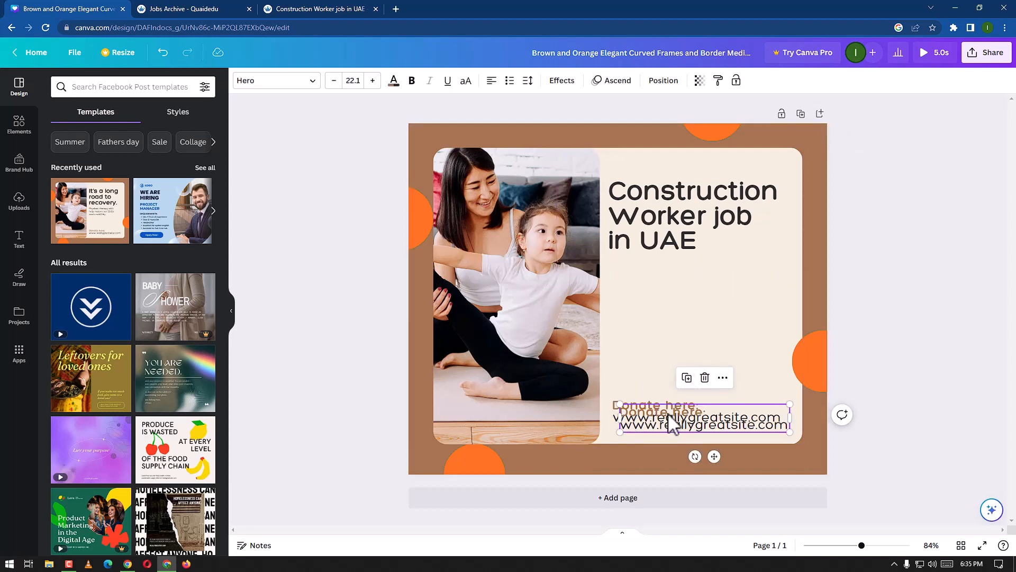
drag(666, 413, 658, 329)
click(661, 419)
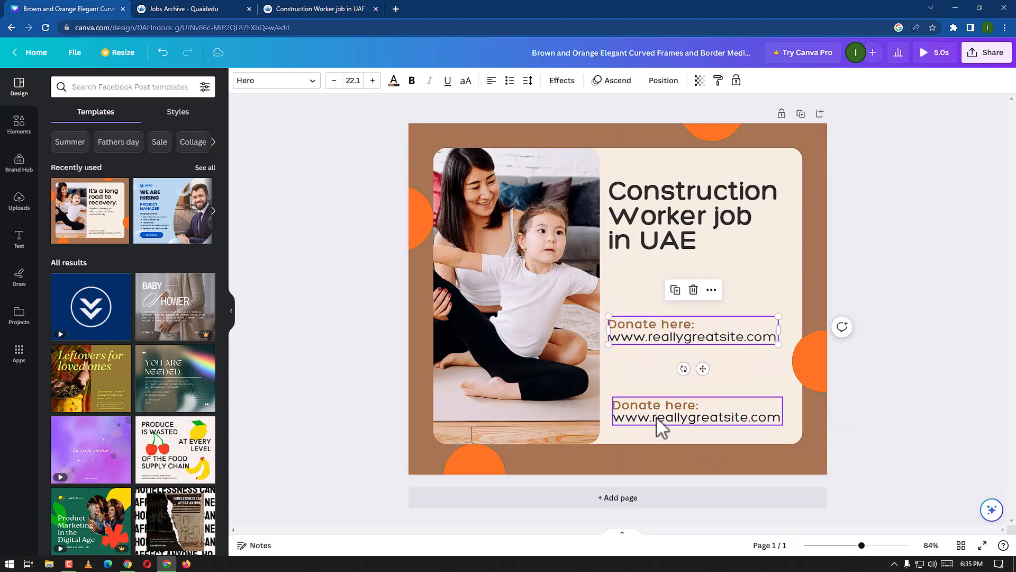
drag(658, 413, 653, 392)
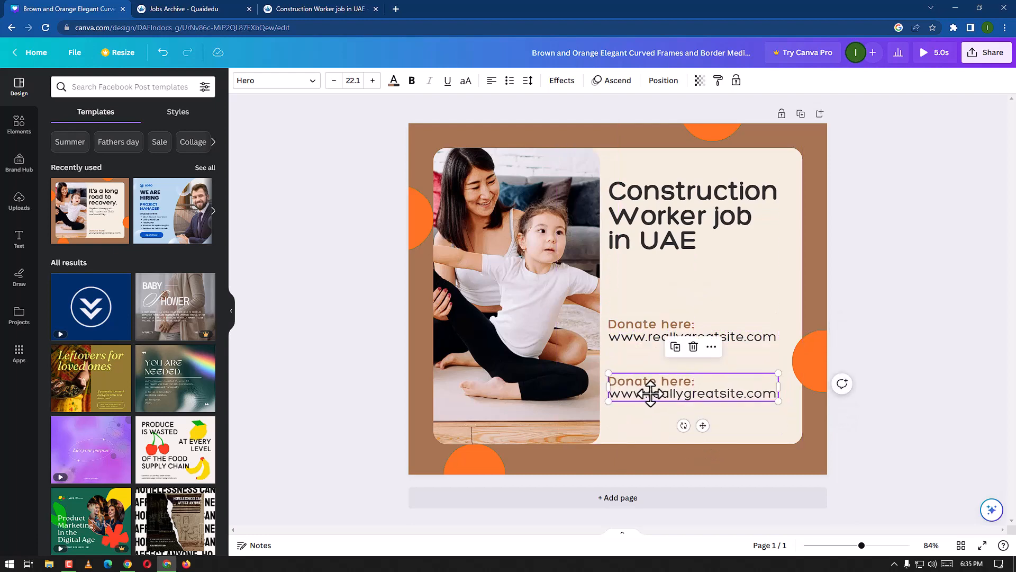
Step: Copy the 'Job Position' heading from the job listing page and return to the design tab
click(353, 10)
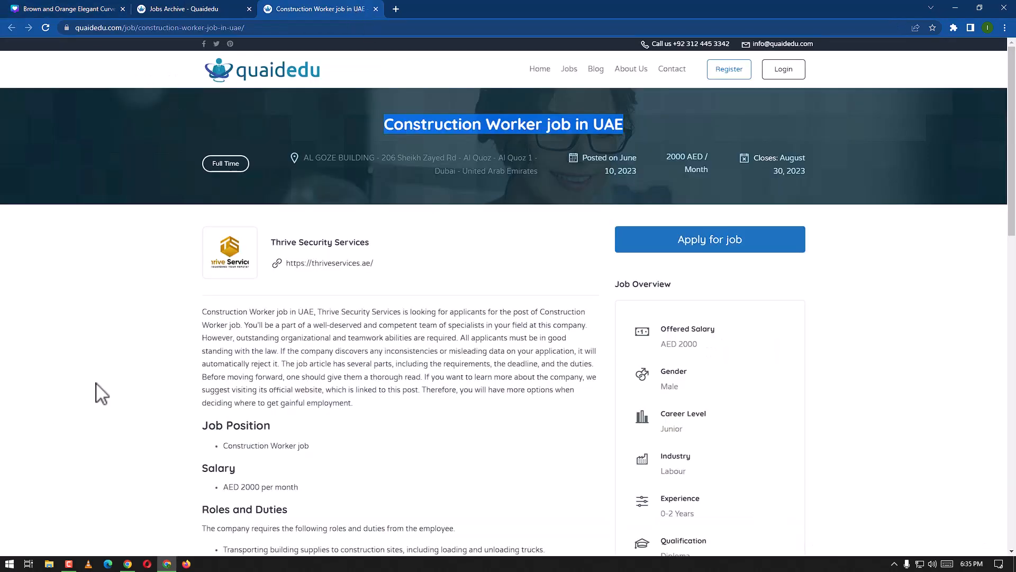
drag(279, 426, 202, 427)
key(ctrl+c)
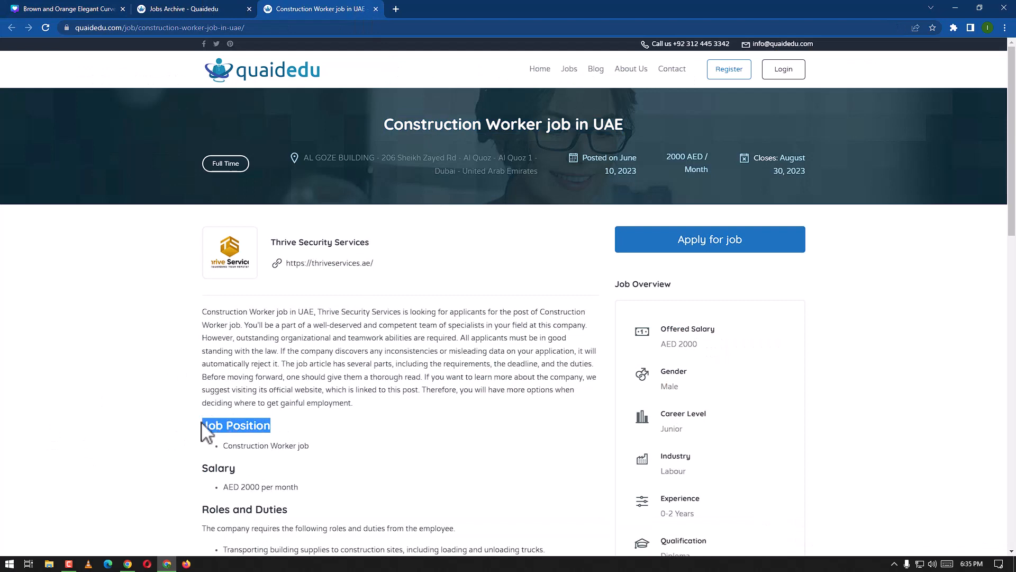
click(59, 9)
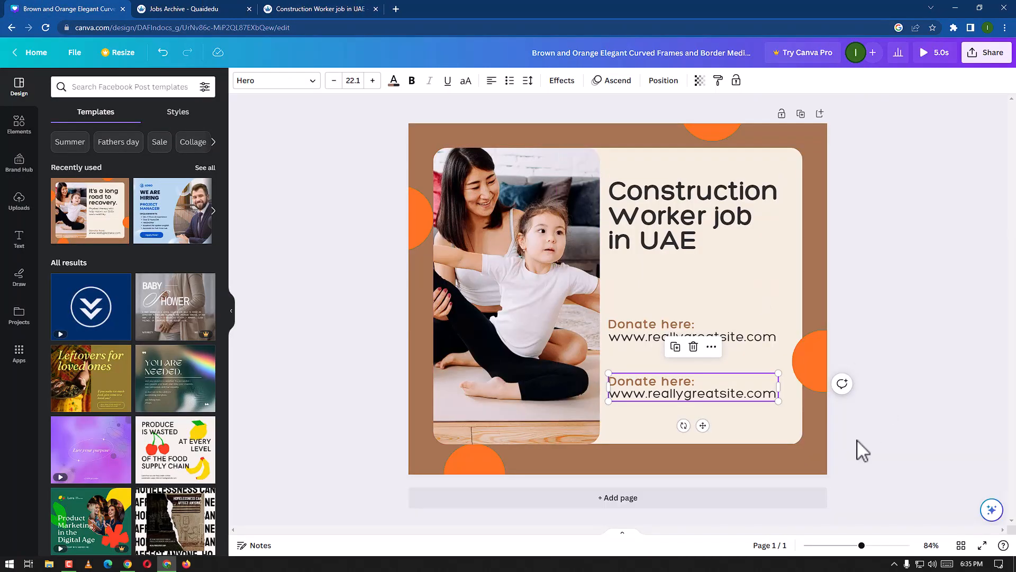
Step: Replace 'Donate here:' in the upper text block with the pasted 'Job Position' heading, removing the extra line break
click(708, 336)
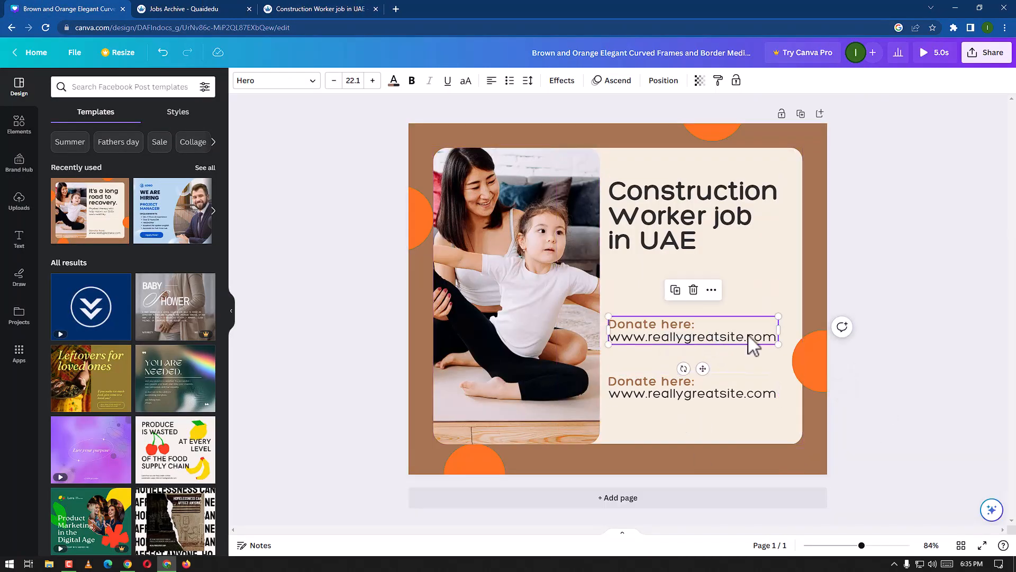
click(698, 325)
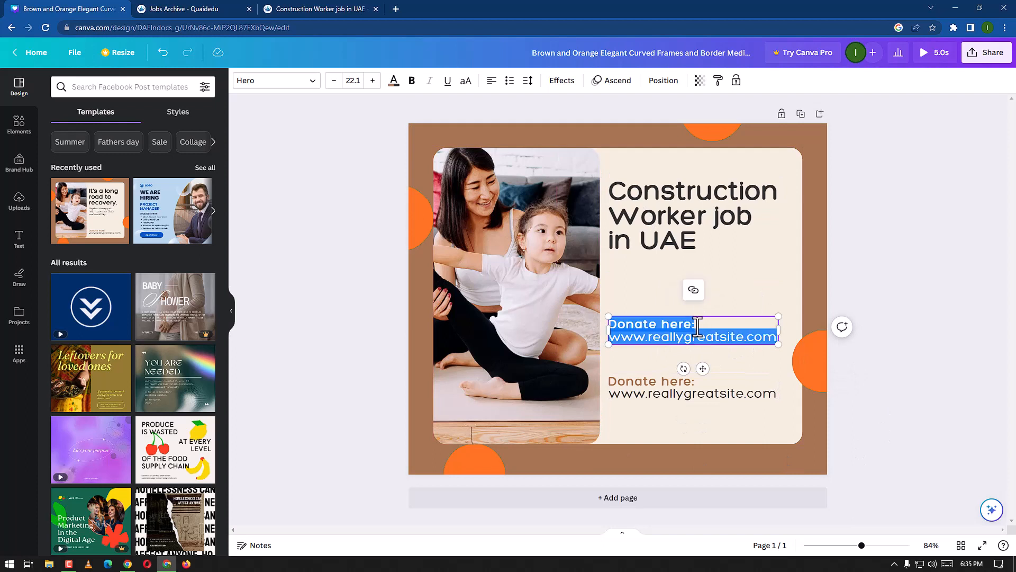
drag(695, 324, 623, 328)
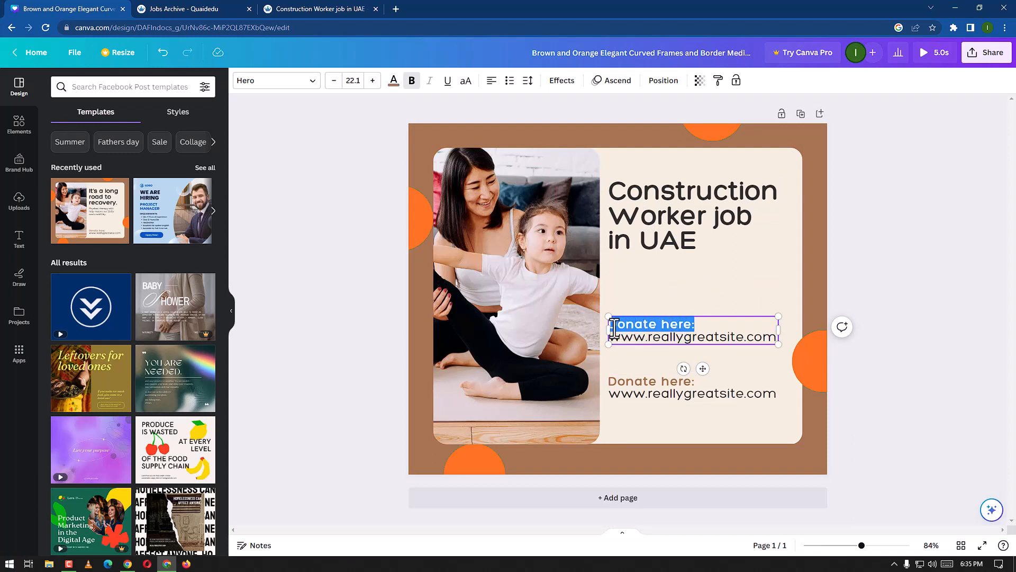
key(ctrl+v)
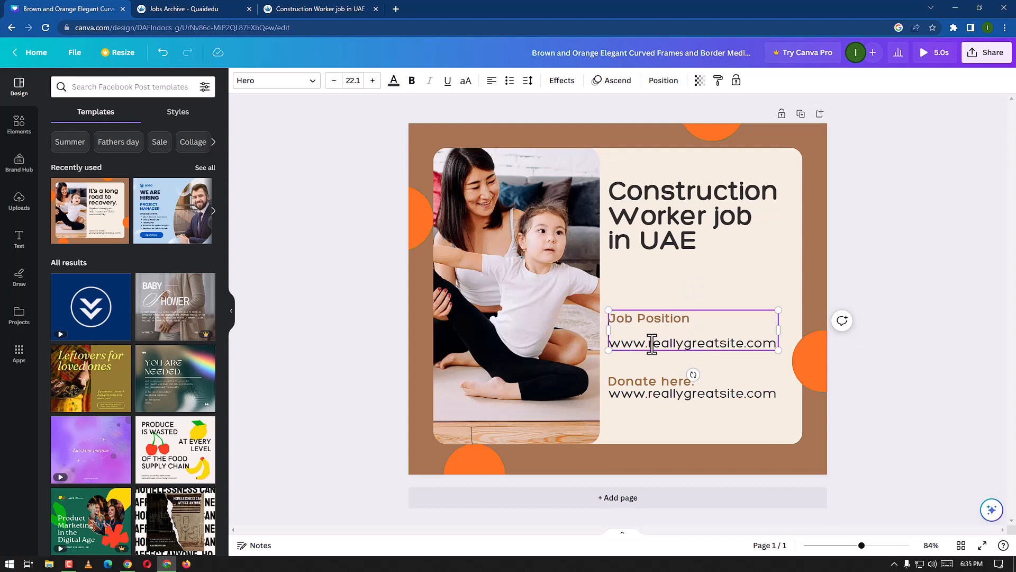
click(620, 336)
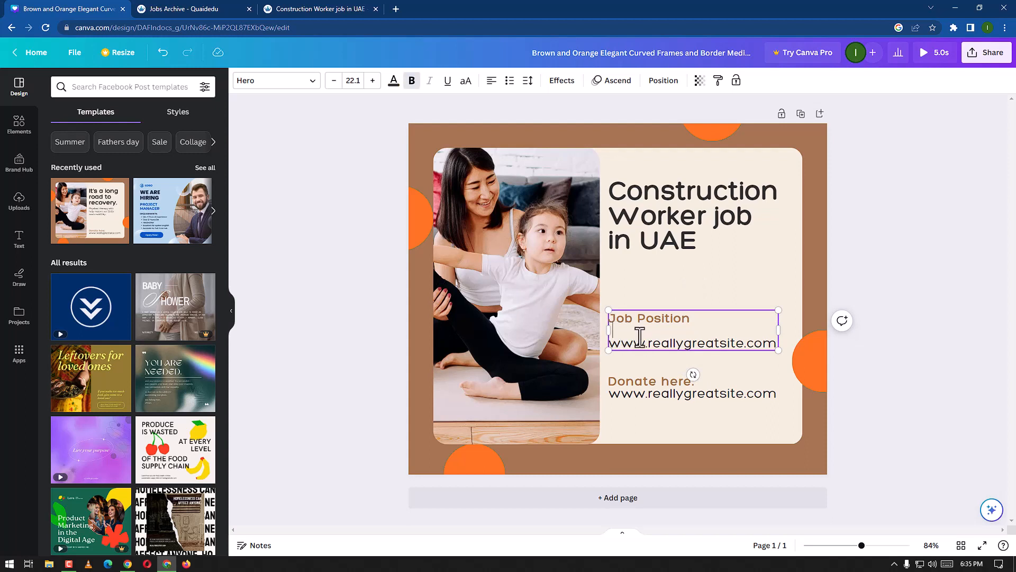
key(BackSpace)
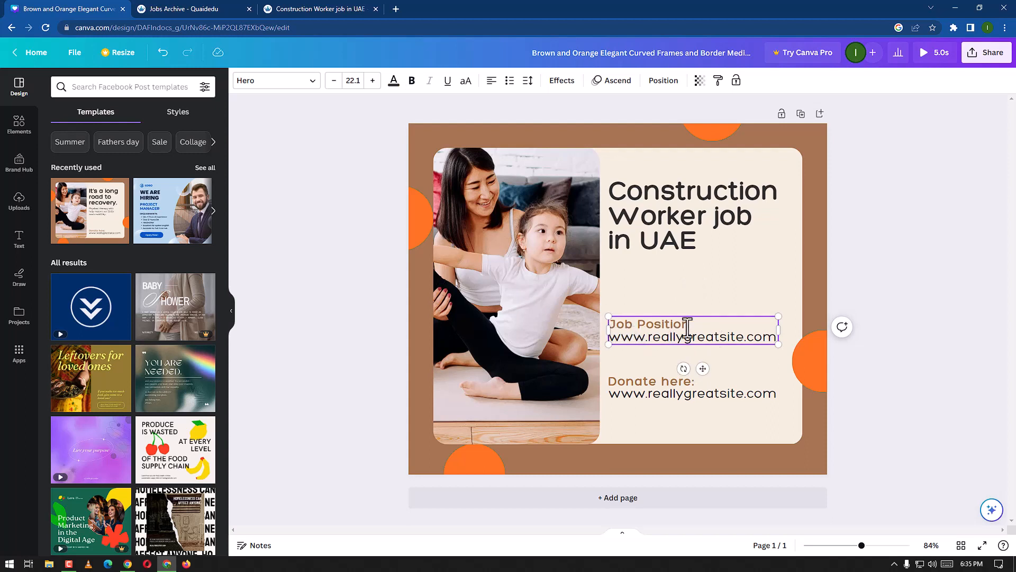
Step: Copy the 'Construction Worker job' item under Job Position on the listing page and return to the design
click(321, 7)
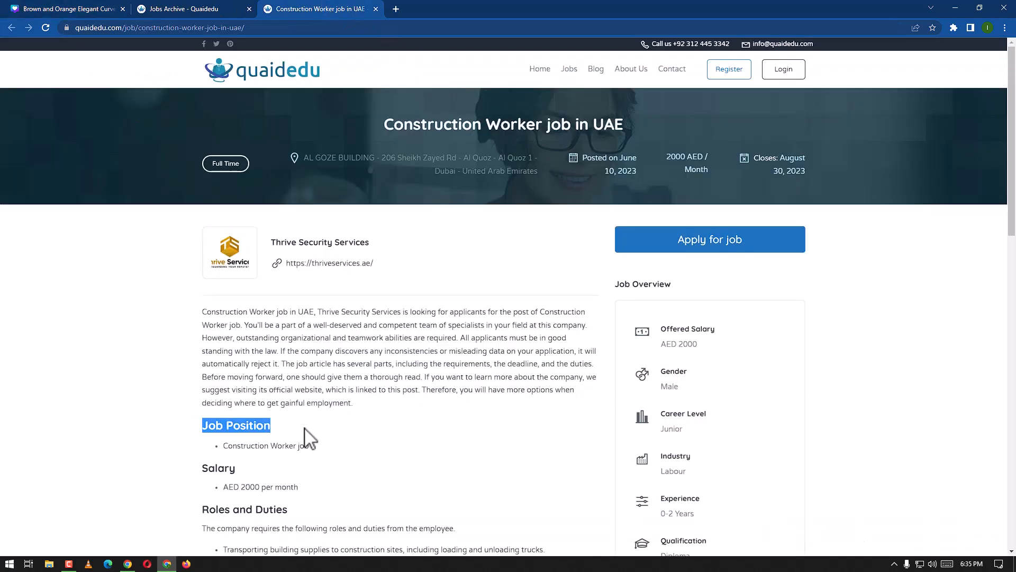
click(318, 446)
drag(267, 446, 230, 446)
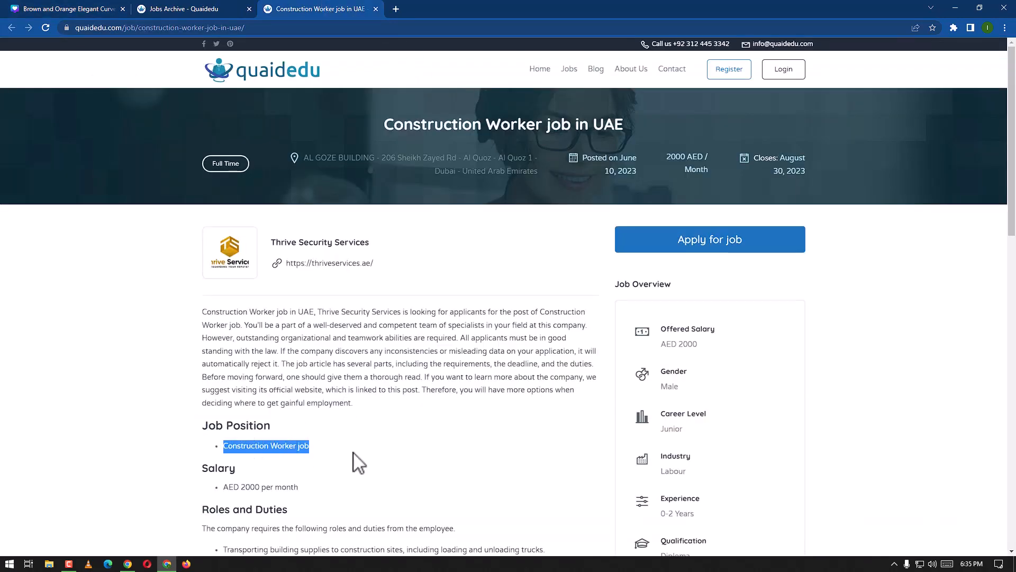
click(162, 8)
click(104, 9)
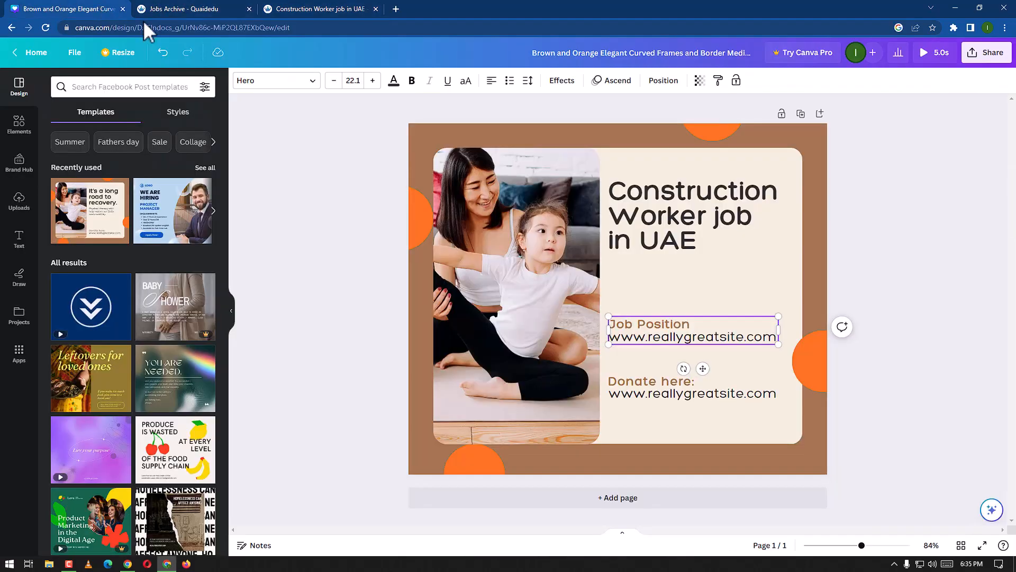
Step: Replace the upper block's website line with the pasted 'Construction Worker job', removing the bullet and extra line break
double_click(707, 338)
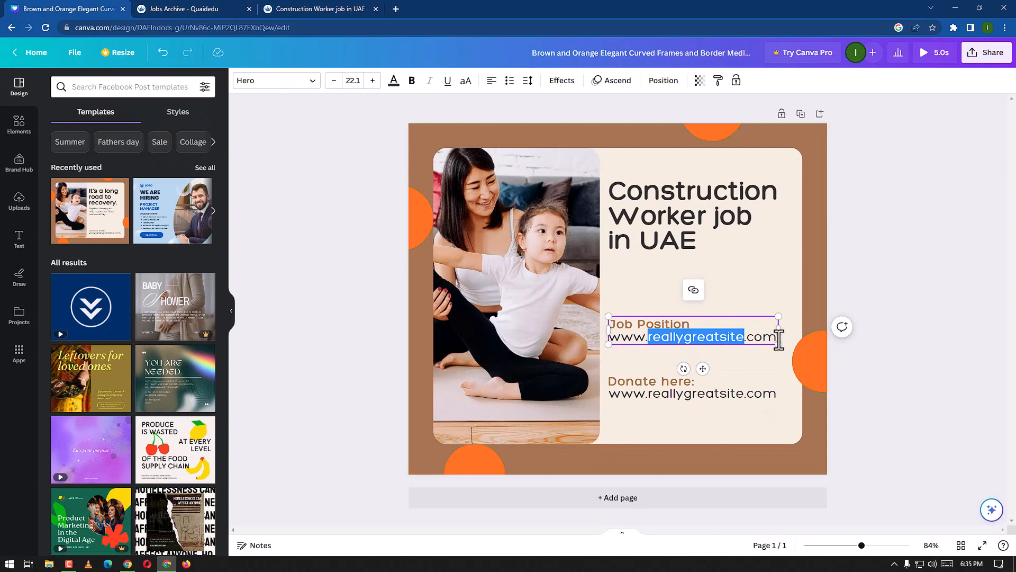
drag(780, 339, 620, 344)
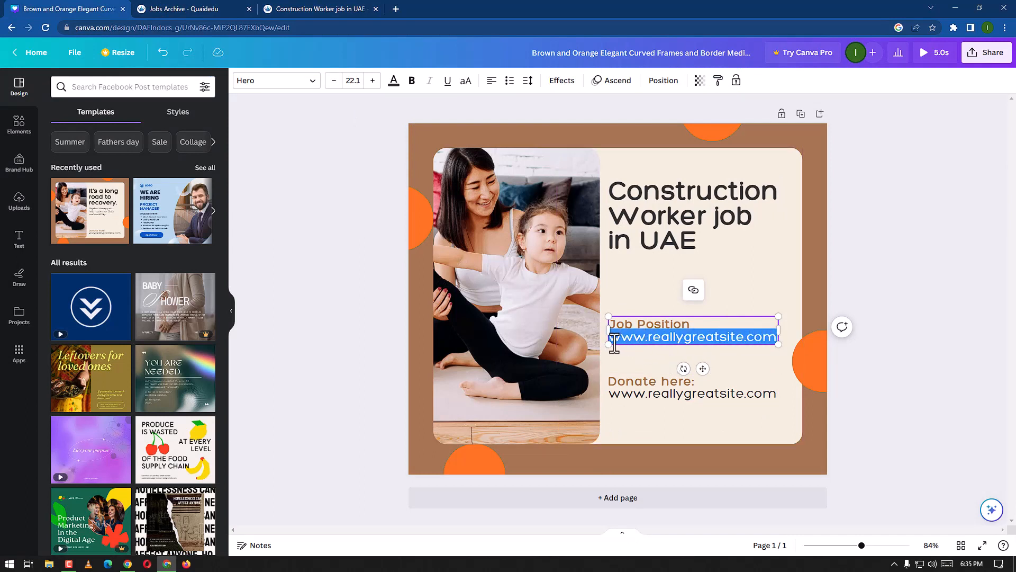
text(Construction Worker job)
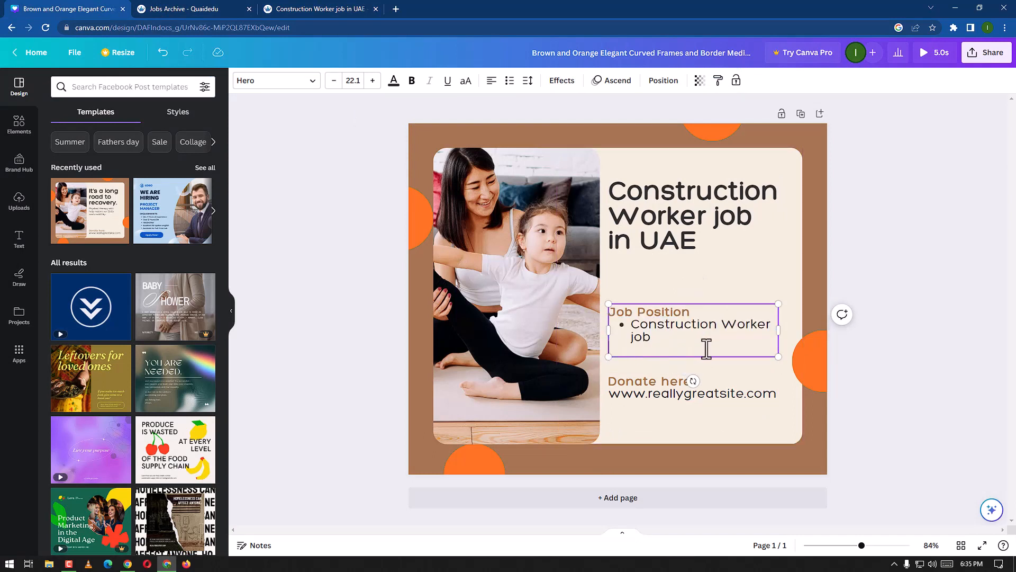
click(633, 329)
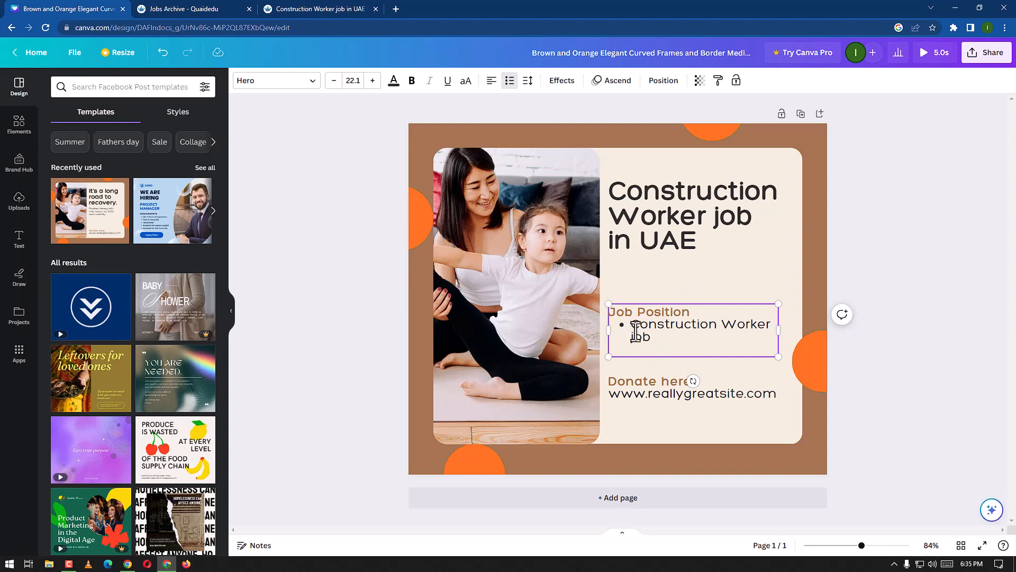
key(BackSpace)
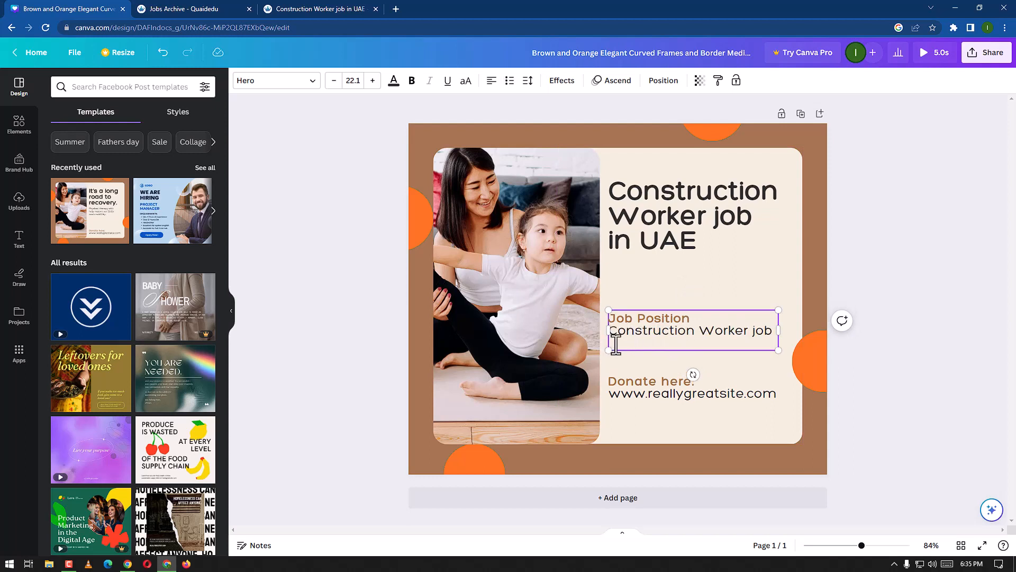
key(BackSpace)
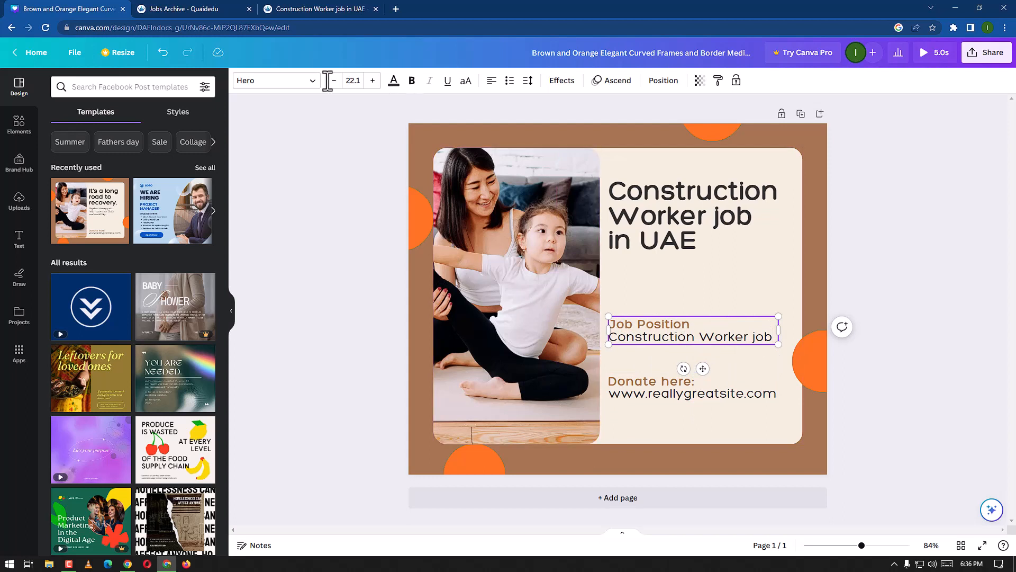
Step: Change all dark text in the design to the orange document colour
click(393, 82)
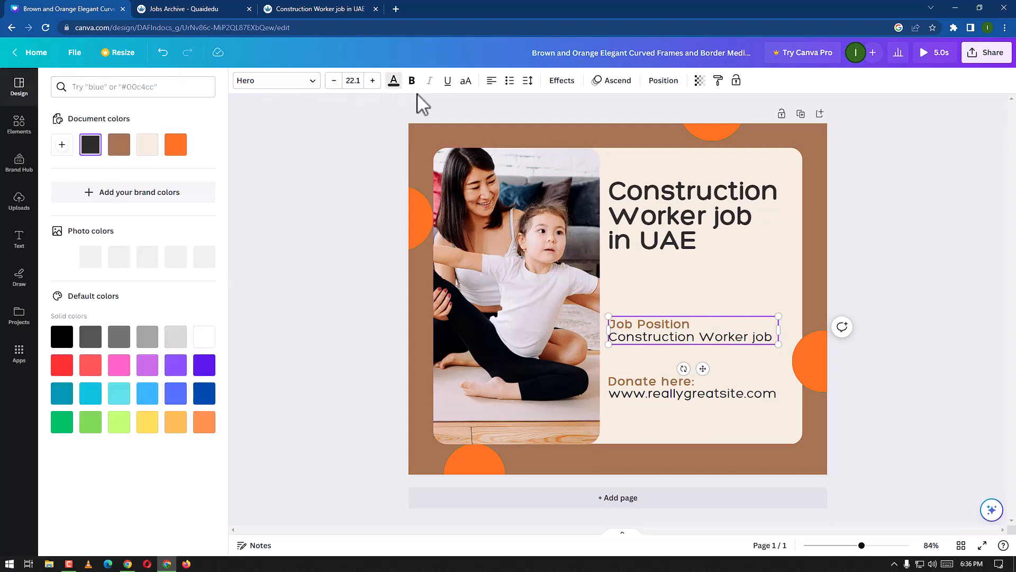
click(176, 144)
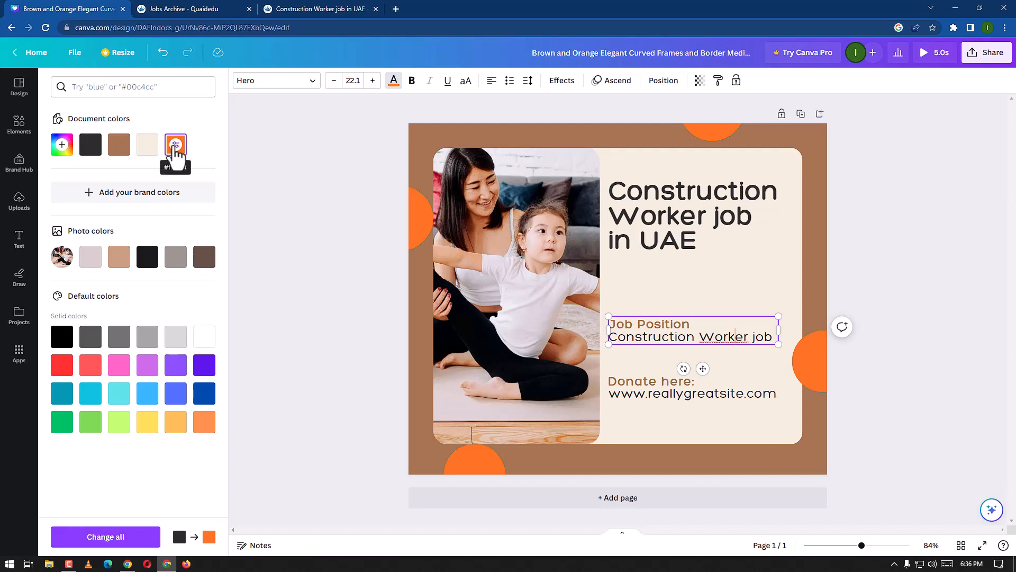
click(134, 536)
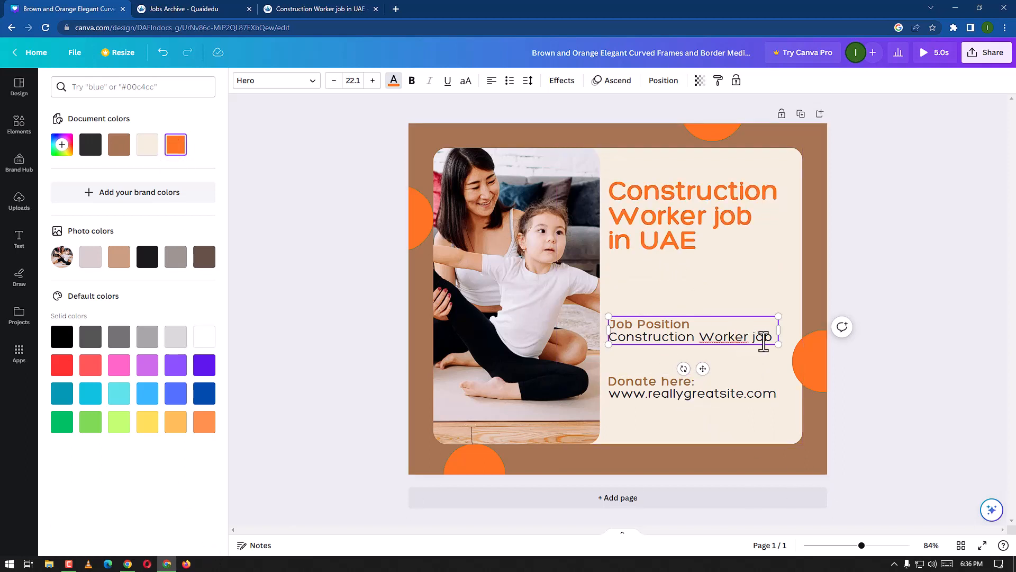
Step: Colour the 'Construction Worker job' line orange #ff7224 and deselect the text
drag(773, 339, 615, 343)
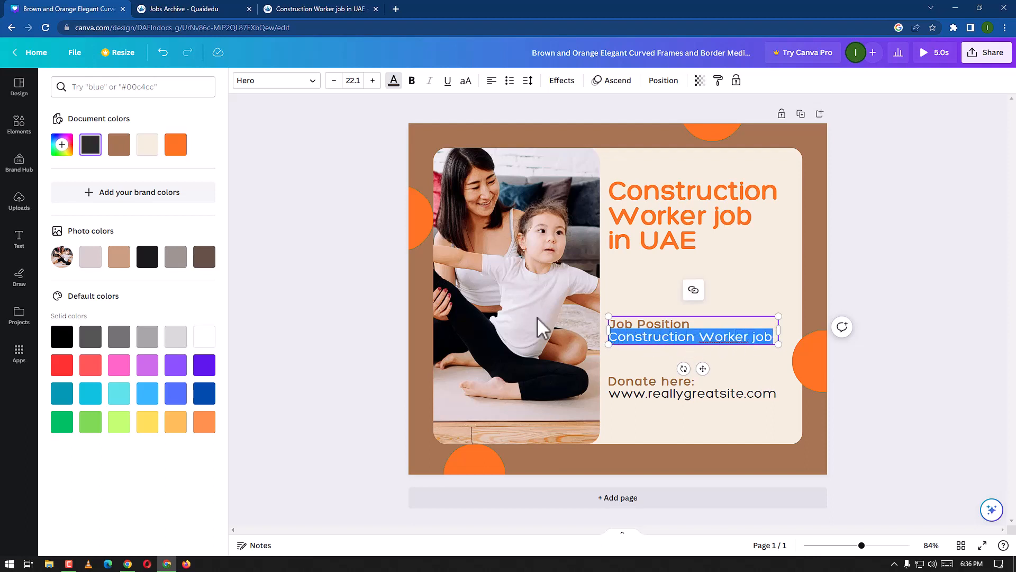
click(175, 144)
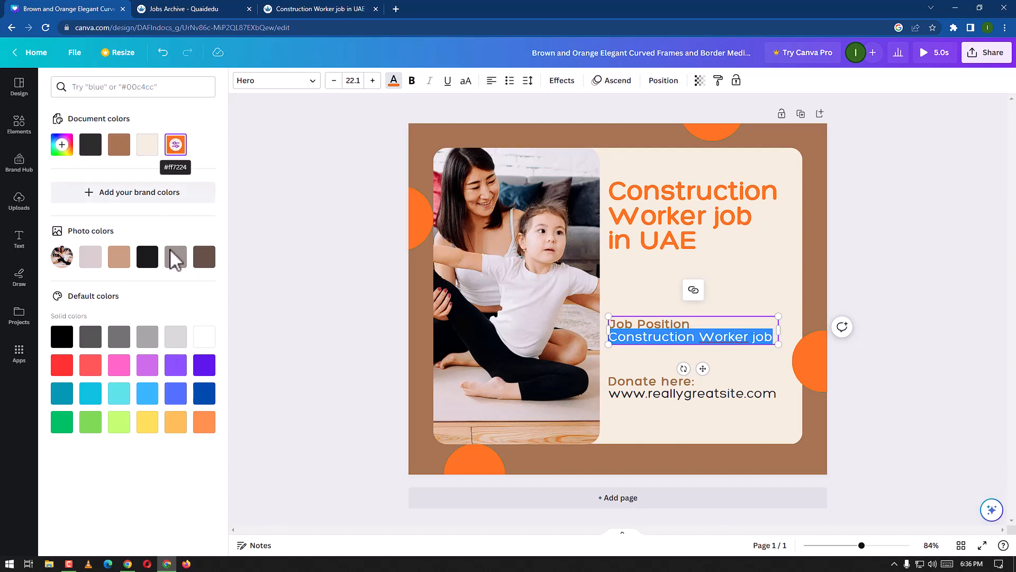
click(118, 258)
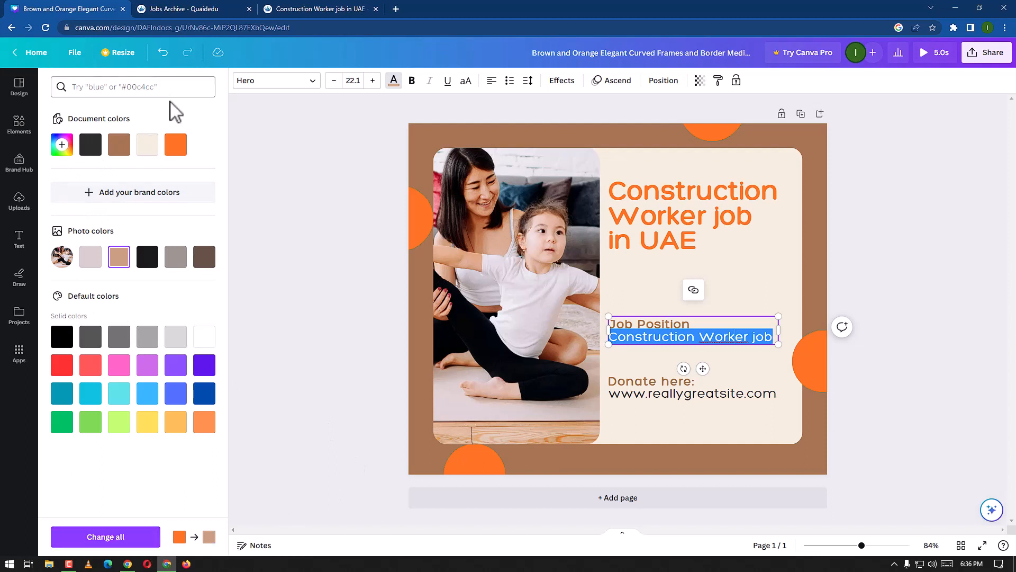
click(177, 145)
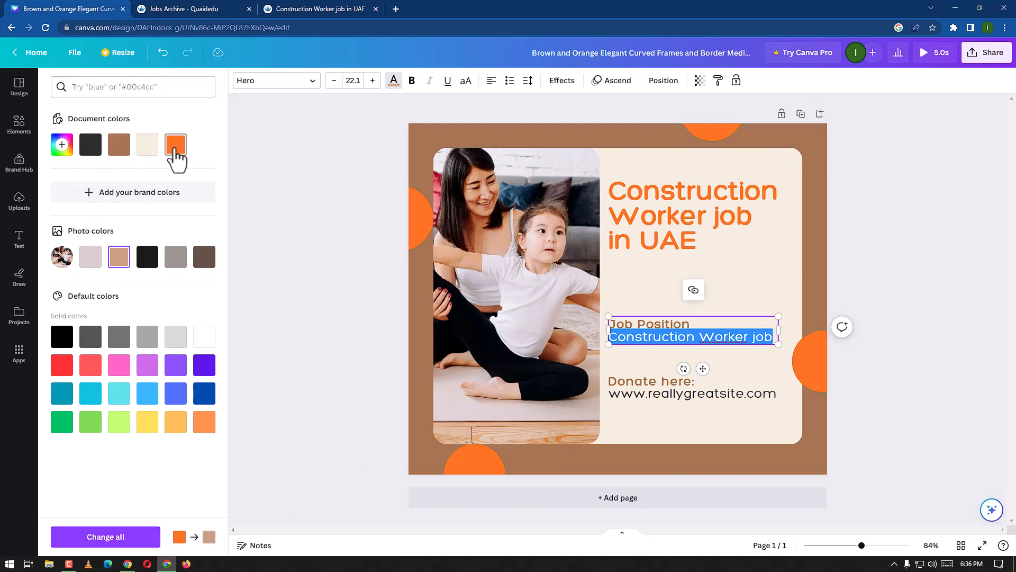
click(114, 540)
click(751, 520)
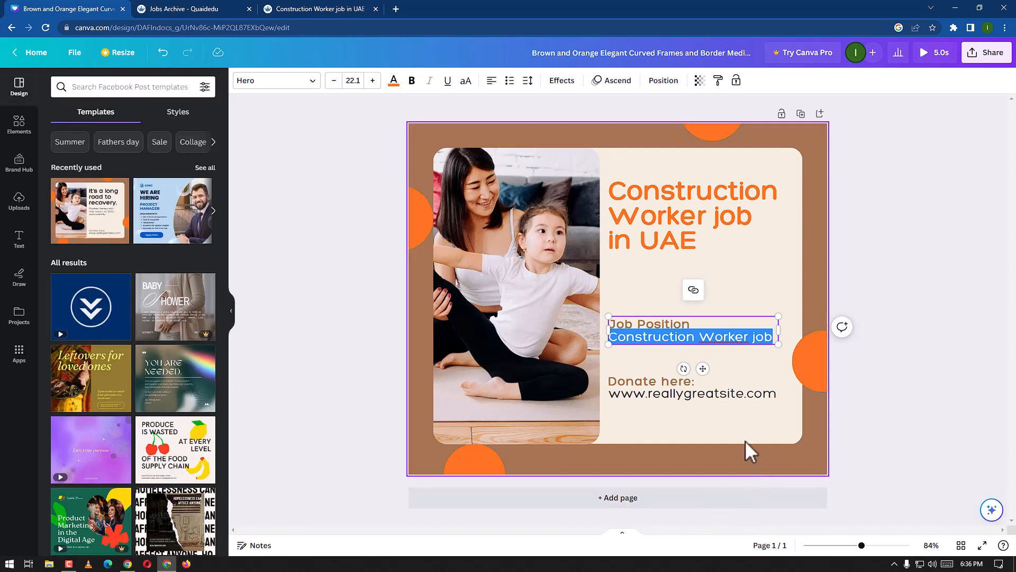
click(758, 376)
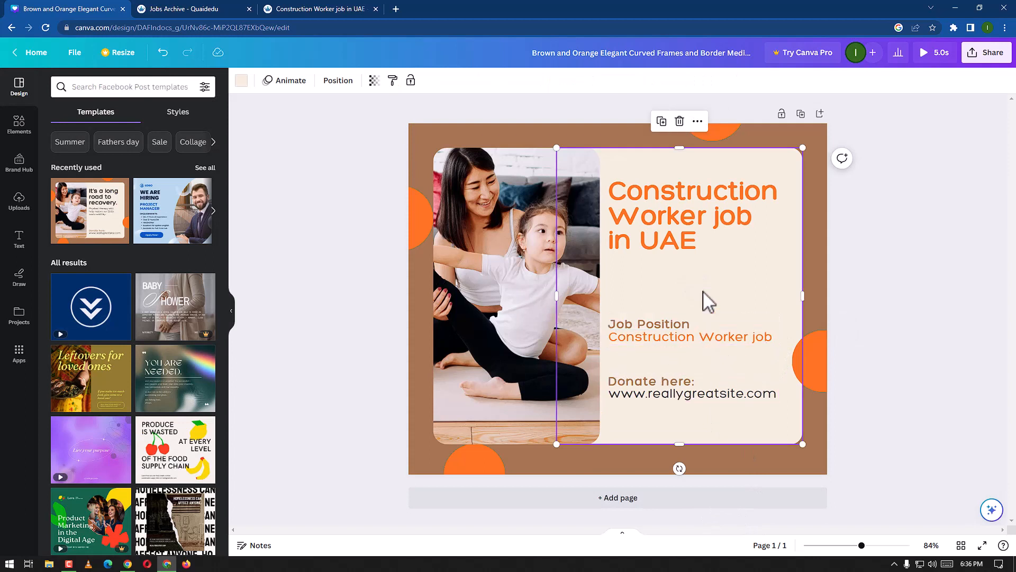
Step: Recolour the large 'Construction Worker job in UAE' title to the dark document colour
click(678, 243)
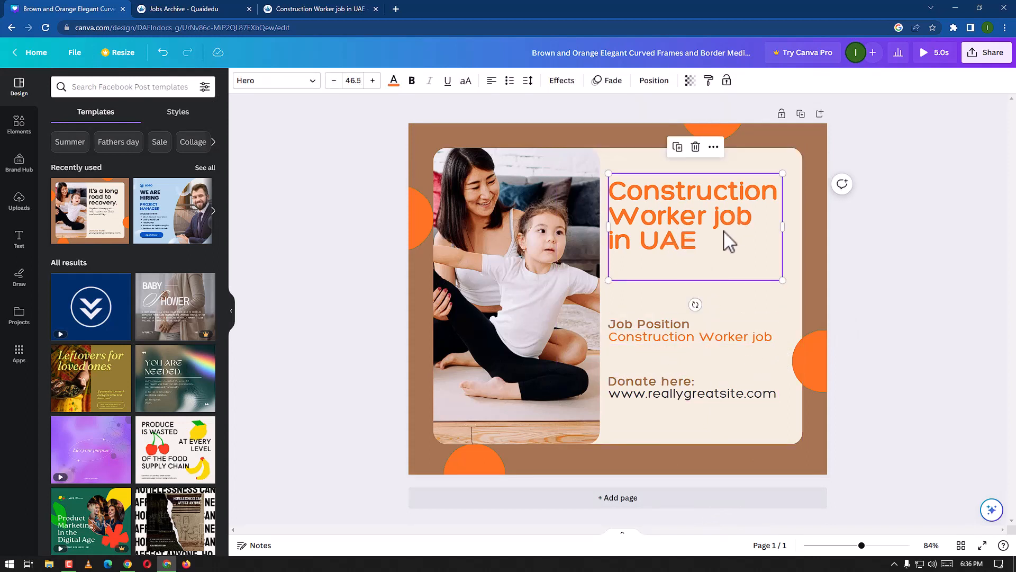
click(394, 82)
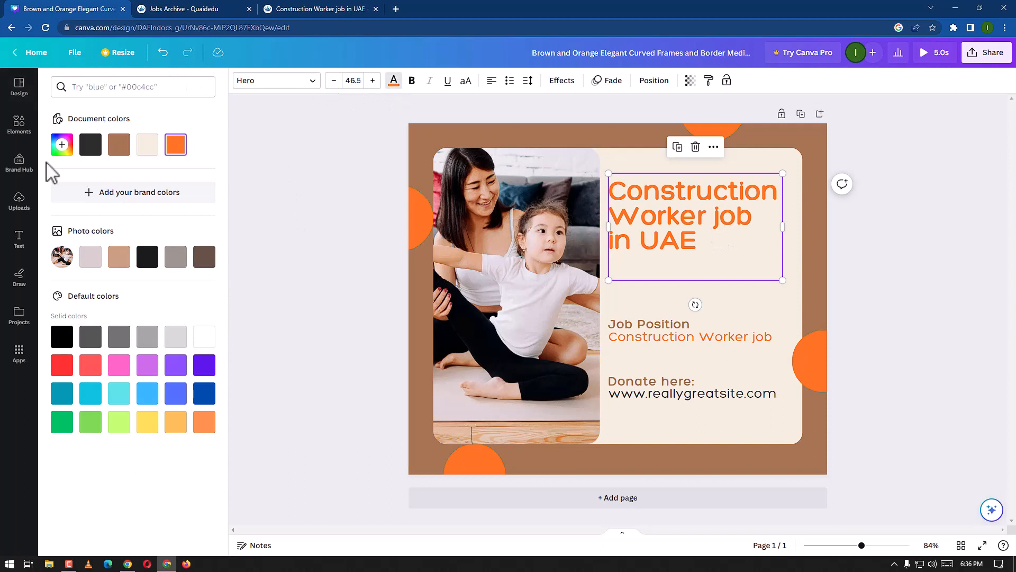
click(89, 149)
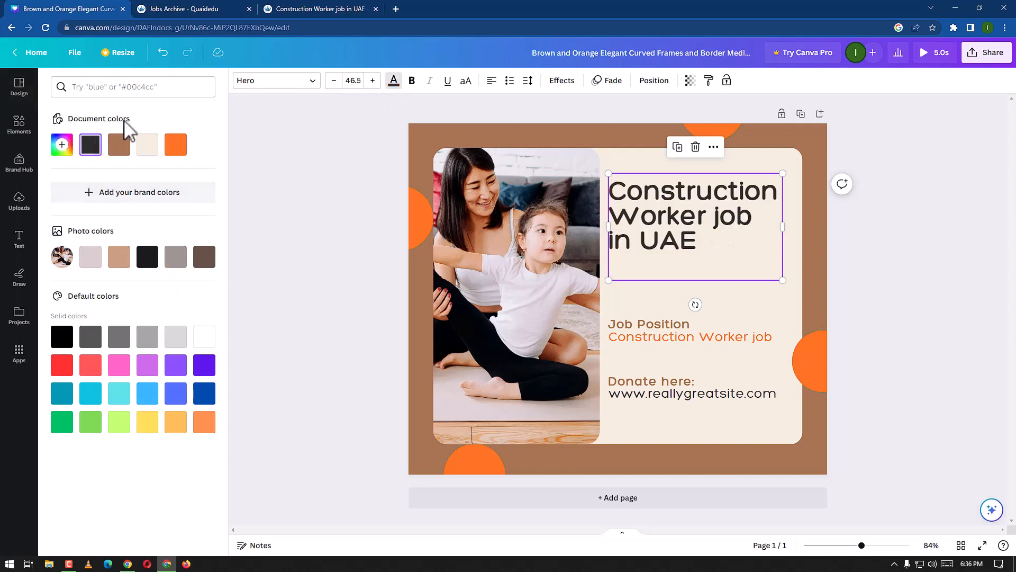
click(90, 144)
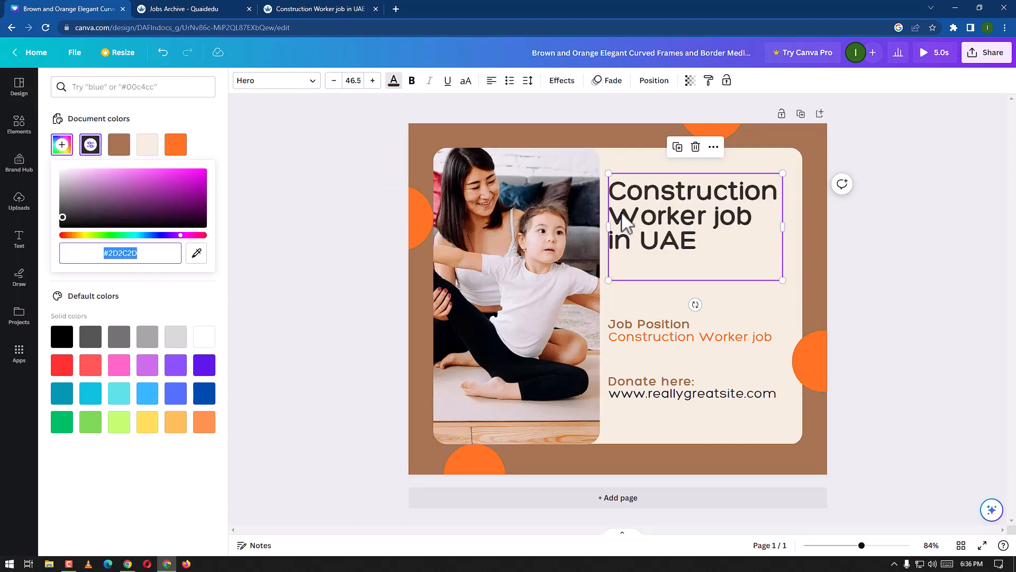
Step: Copy the 'Salary' heading from the job listing page and return to the design's lower text block
click(680, 401)
mouse_move(698, 393)
mouse_down()
mouse_move(658, 377)
mouse_move(698, 391)
mouse_up()
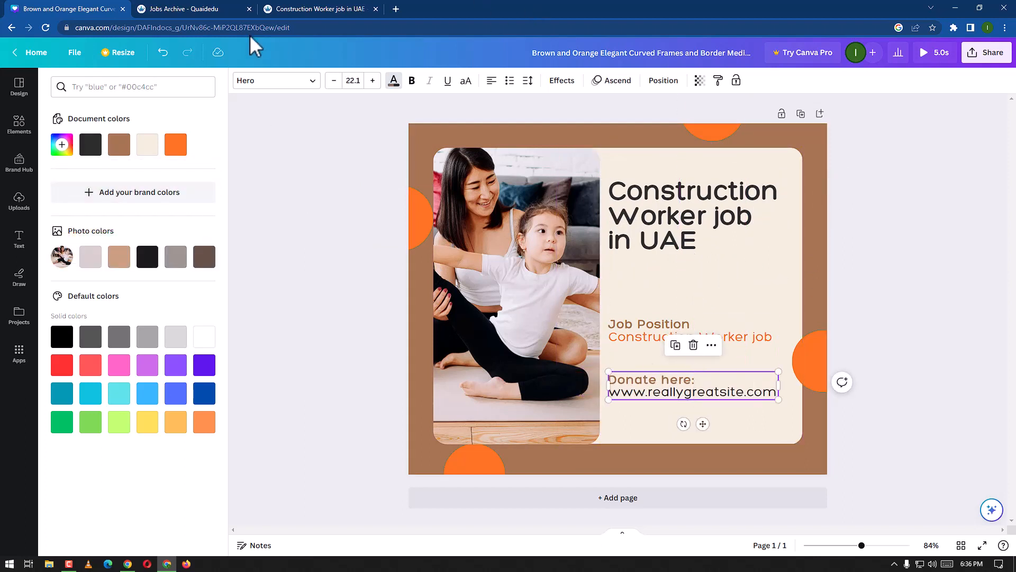
click(319, 4)
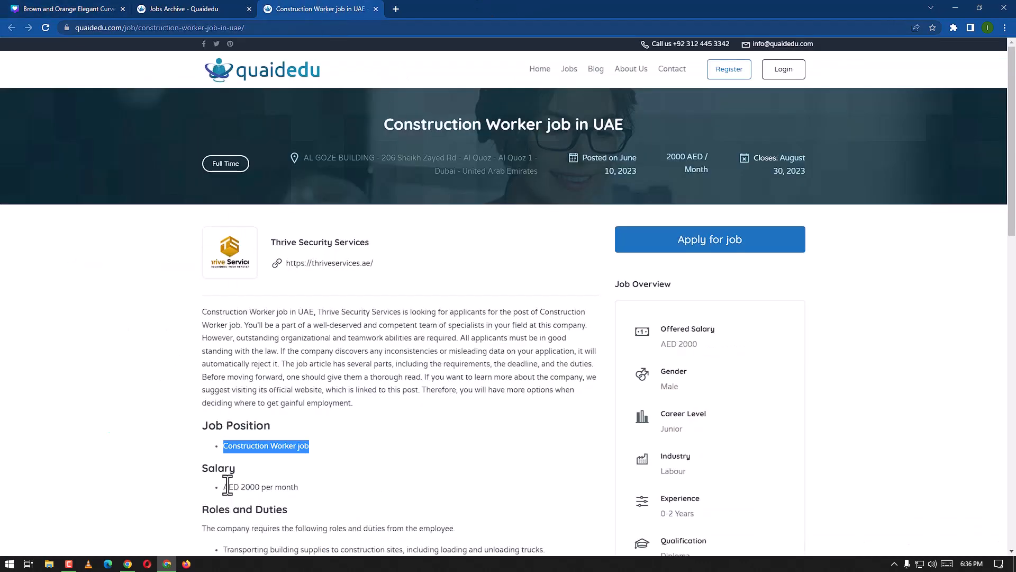
drag(236, 470, 206, 470)
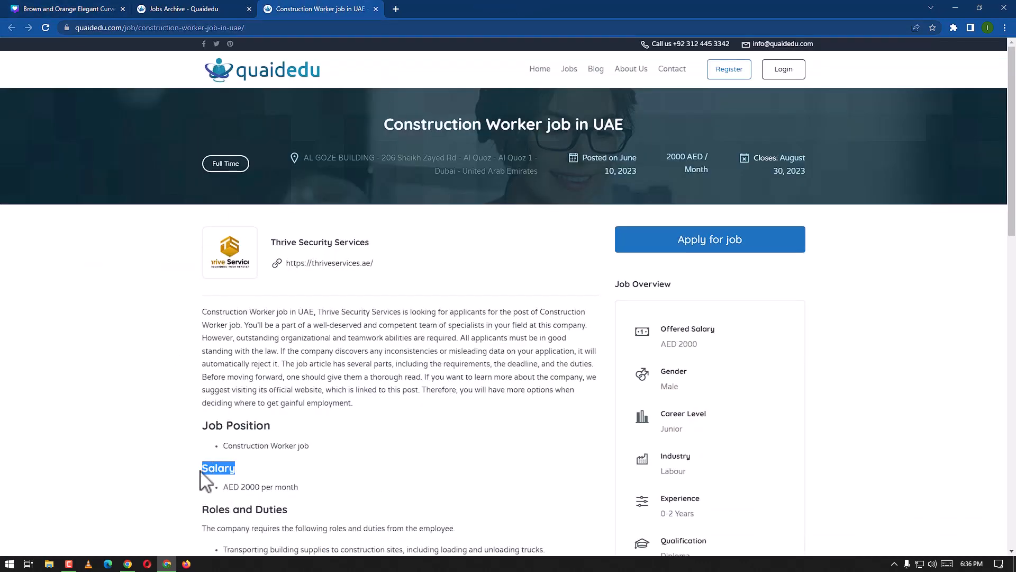
click(108, 9)
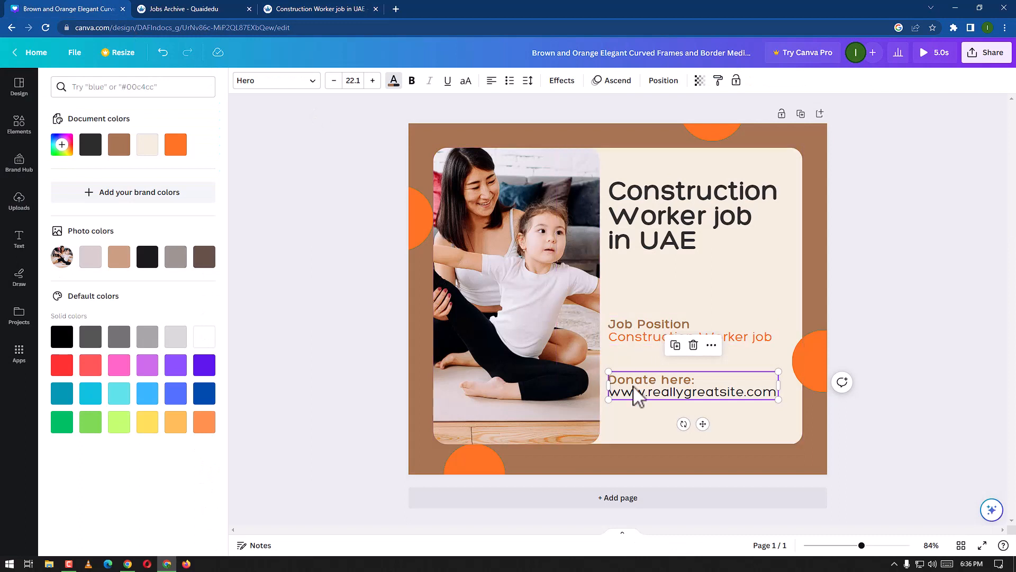
Step: Replace 'Donate here:' in the lower text block with the pasted 'Salary', removing the extra line break
double_click(669, 389)
drag(701, 381, 609, 380)
text(Salary)
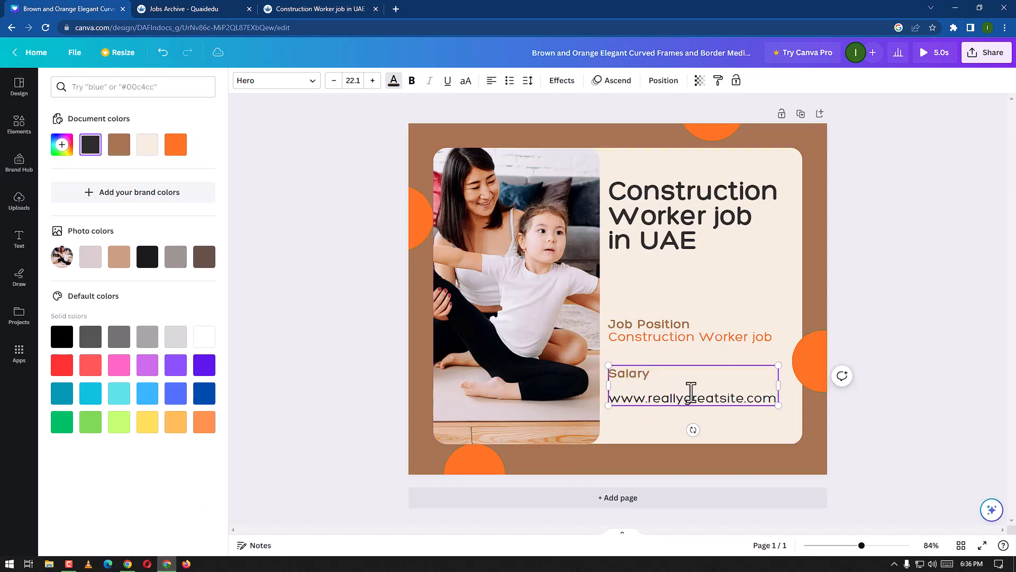
key(BackSpace)
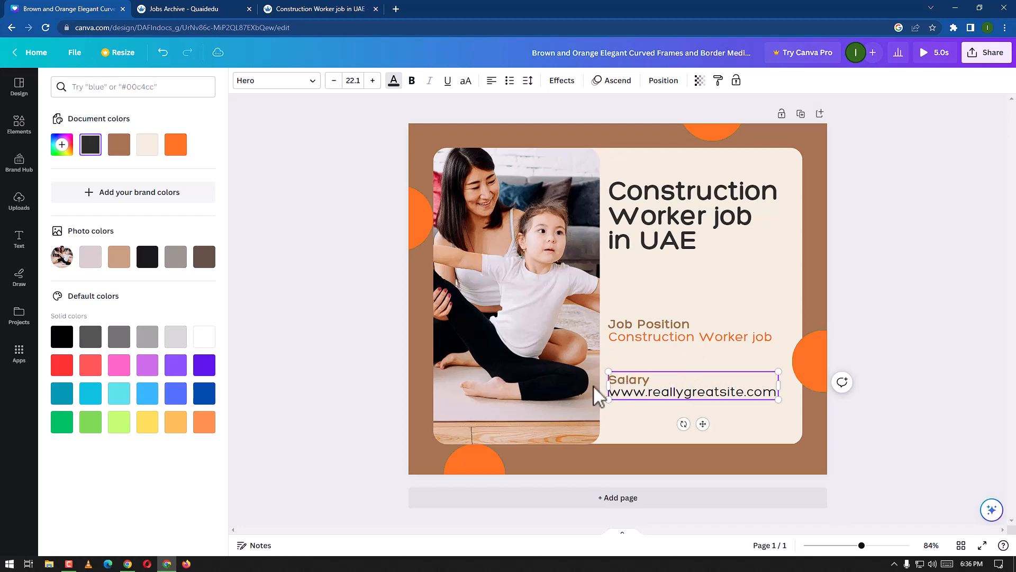
Step: Copy 'AED 2000 per month' from the listing page and paste it over the website line in the design
click(325, 7)
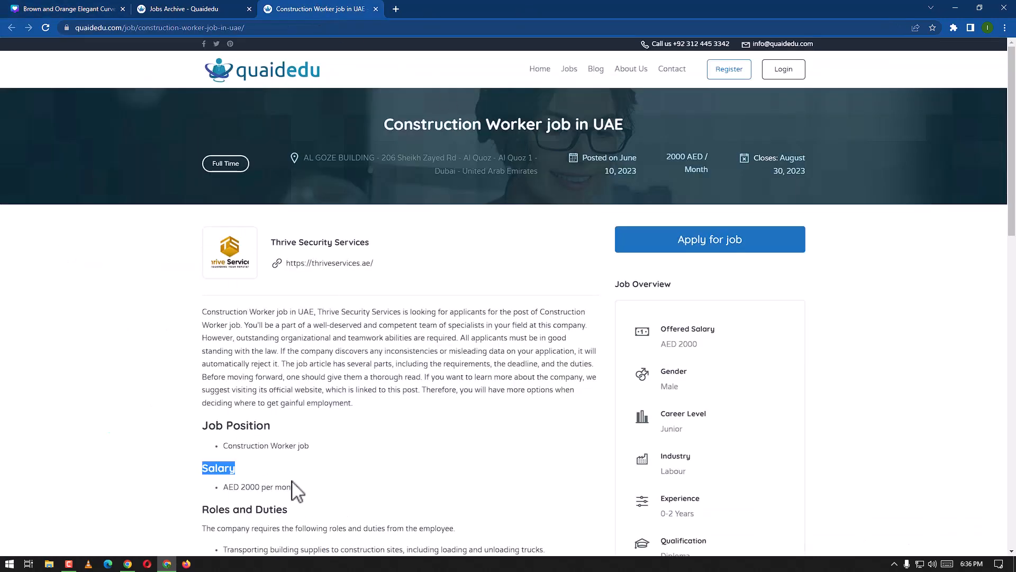
drag(299, 487, 226, 493)
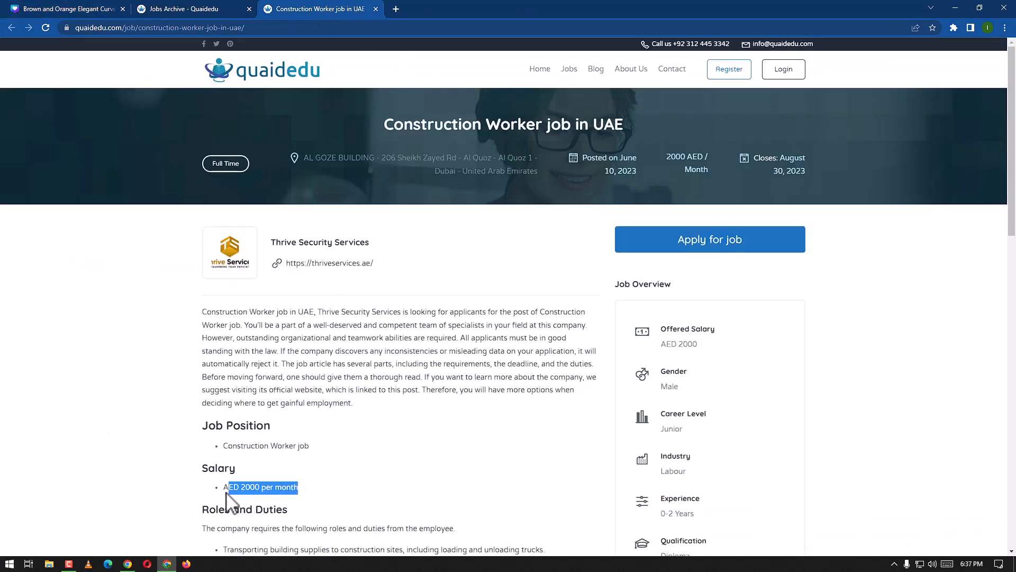
click(105, 9)
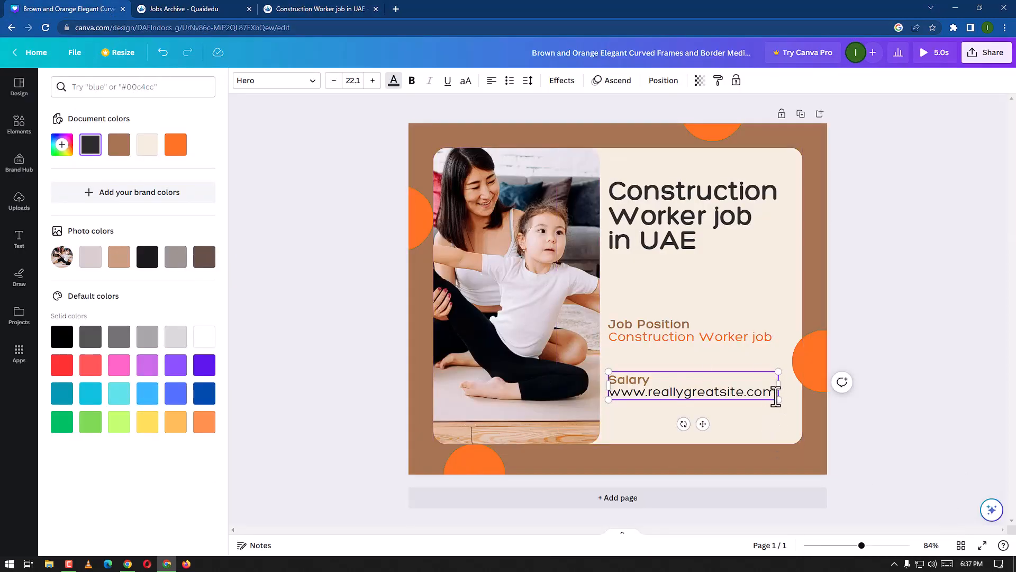
mouse_move(776, 396)
mouse_down()
mouse_move(630, 424)
mouse_move(781, 393)
mouse_up()
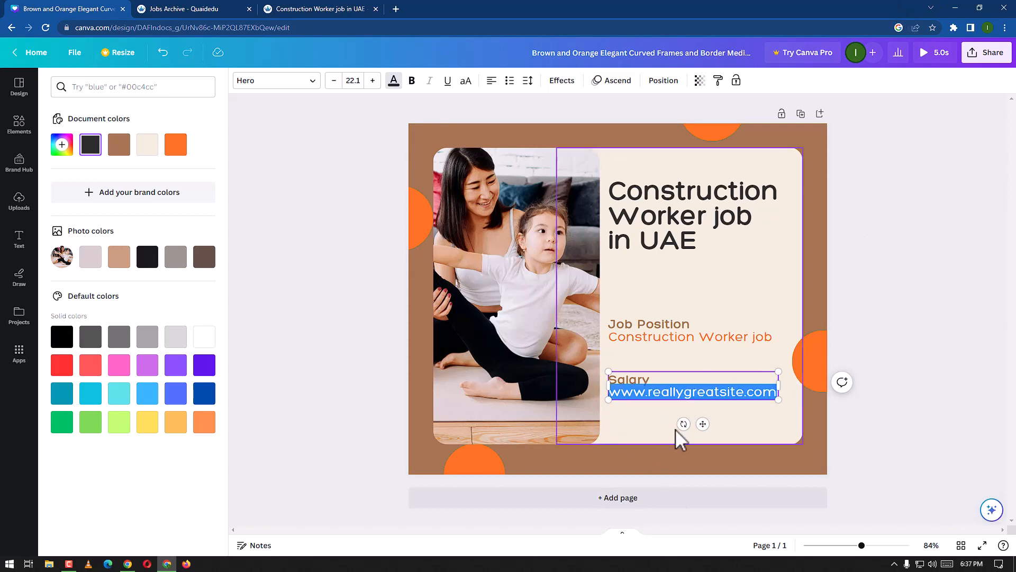
text(AED 2000 per month)
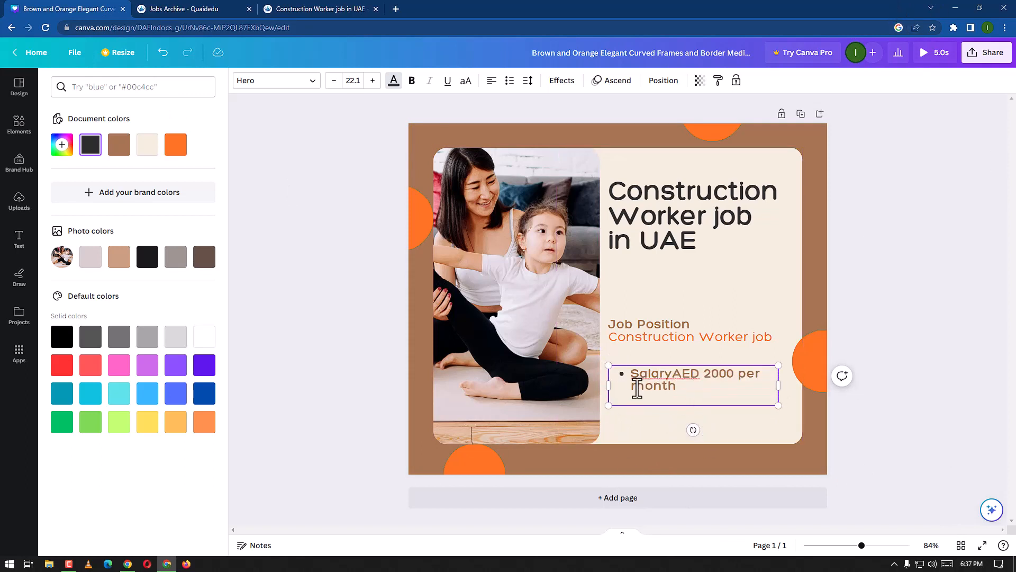
Step: Put 'AED 2000 per month' on its own line below 'Salary' and remove both bullets
click(672, 375)
key(Return)
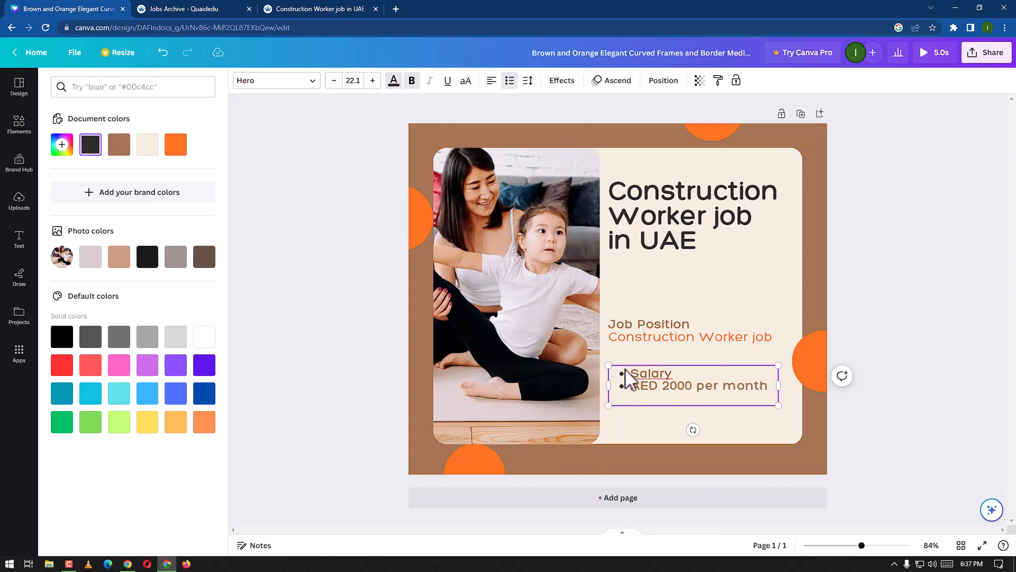
key(BackSpace)
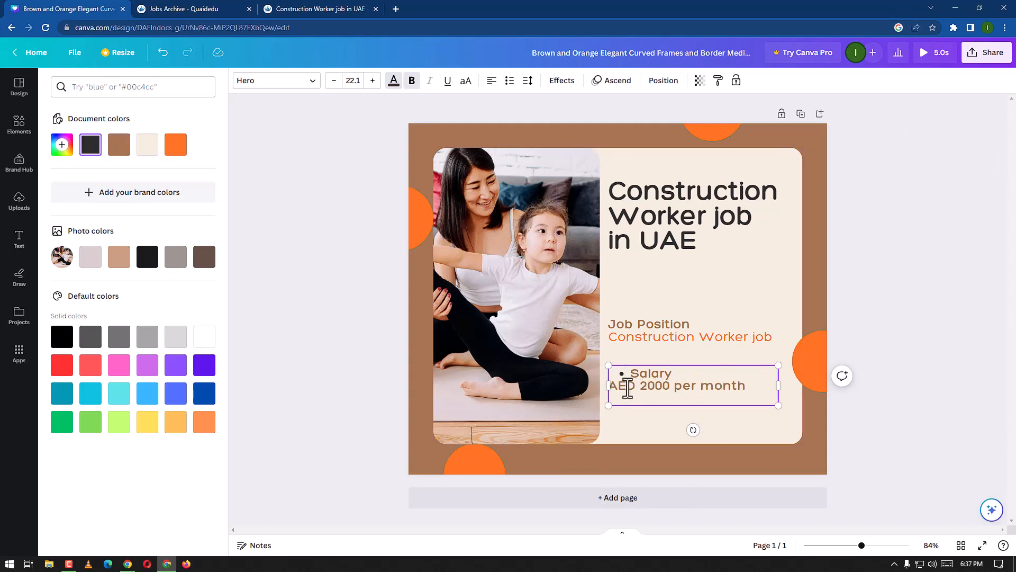
click(628, 374)
key(BackSpace)
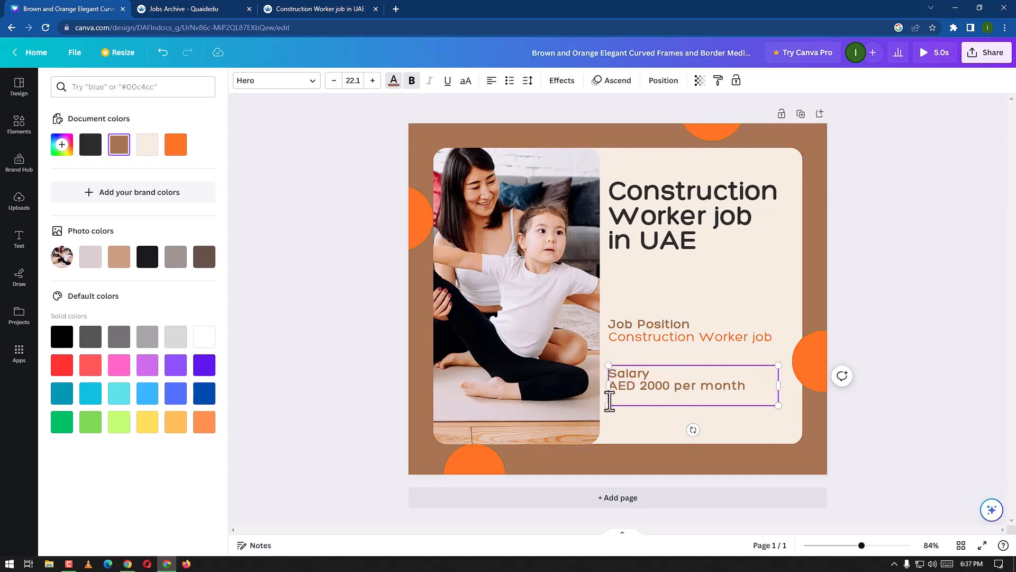